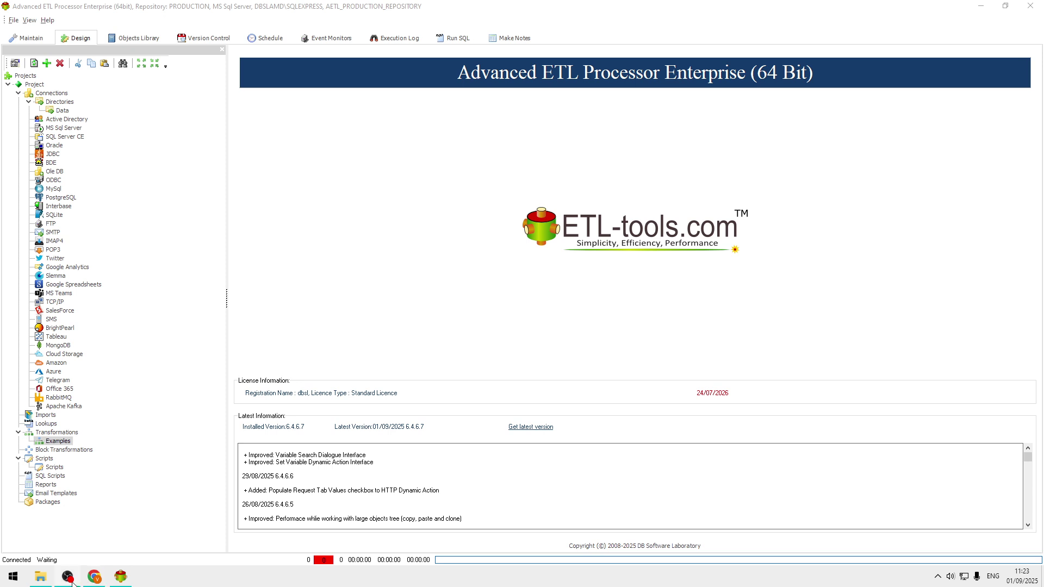
Switch to Chrome and review the Products CSV sample files and their schema on the GitHub page, returning to Advanced ETL Processor
{"action": "left_click", "coordinate": [95, 581]}
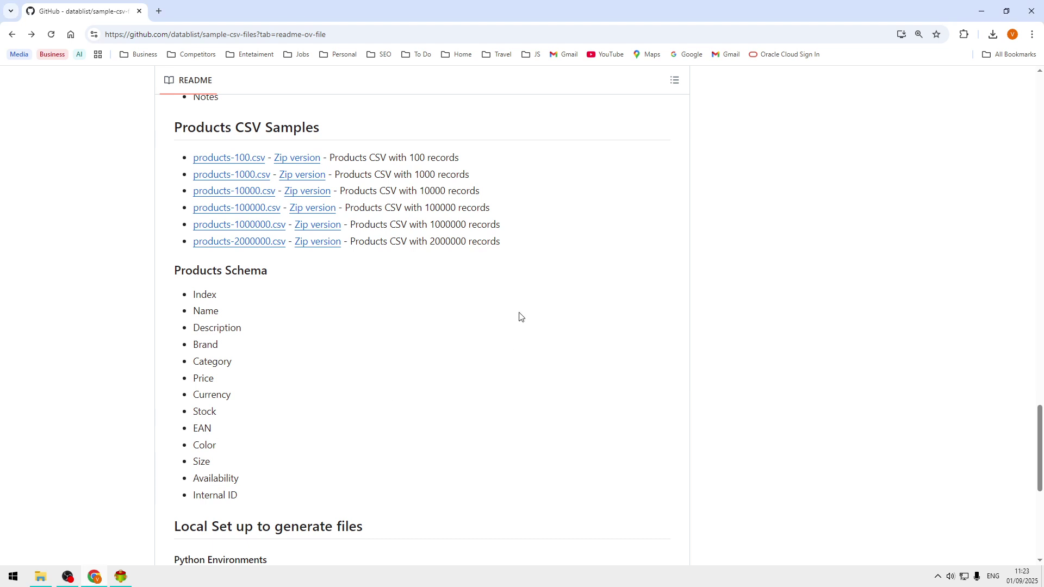
{"action": "scroll", "coordinate": [519, 317], "scroll_direction": "up", "scroll_amount": 7}
{"action": "scroll", "coordinate": [520, 317], "scroll_direction": "down", "scroll_amount": 4}
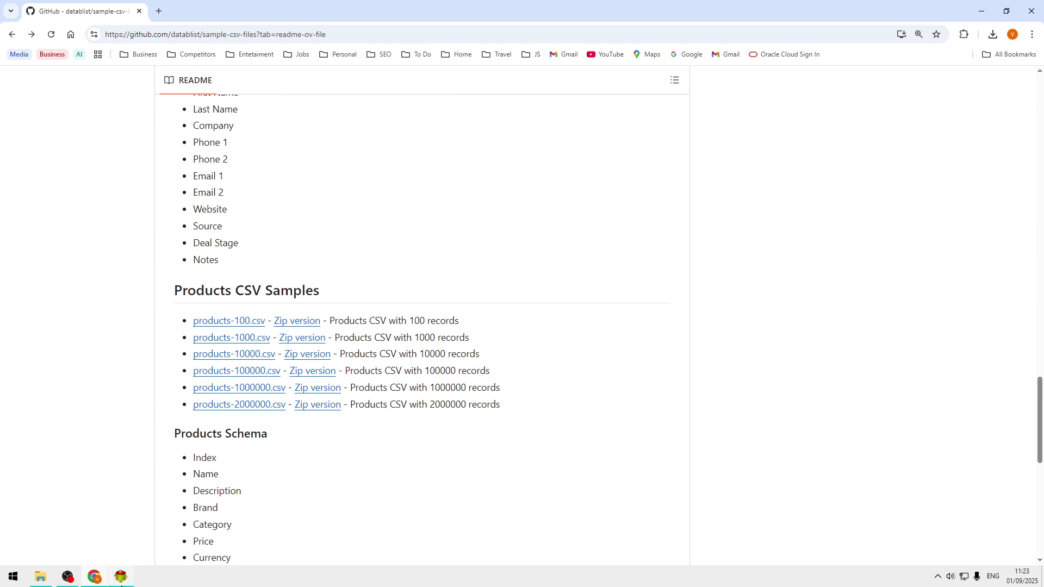
{"action": "left_click", "coordinate": [121, 577]}
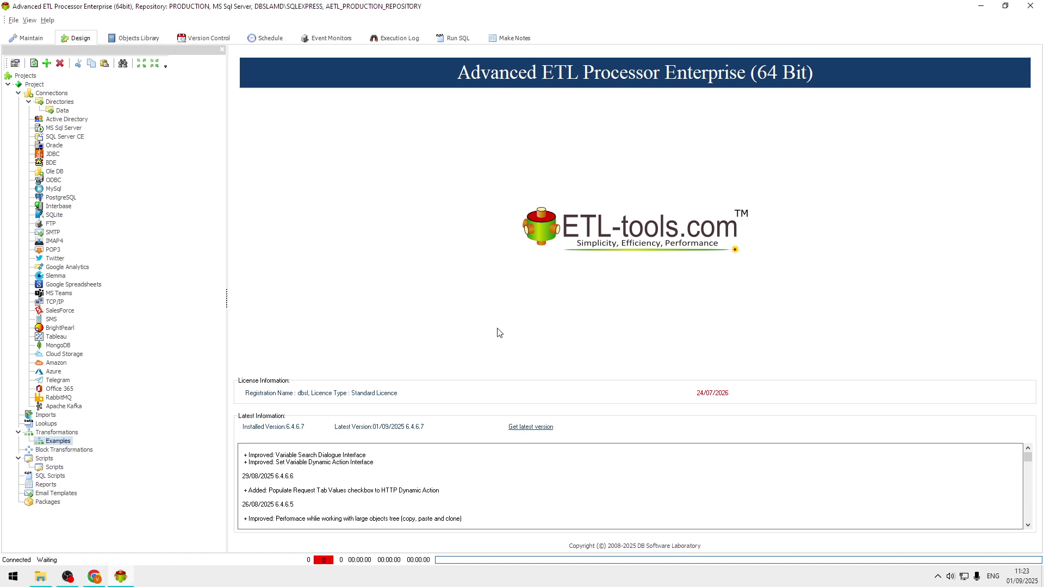
Check the path of the Data directory connection and close its properties without changes
{"action": "left_click", "coordinate": [61, 110]}
{"action": "double_click", "coordinate": [62, 110]}
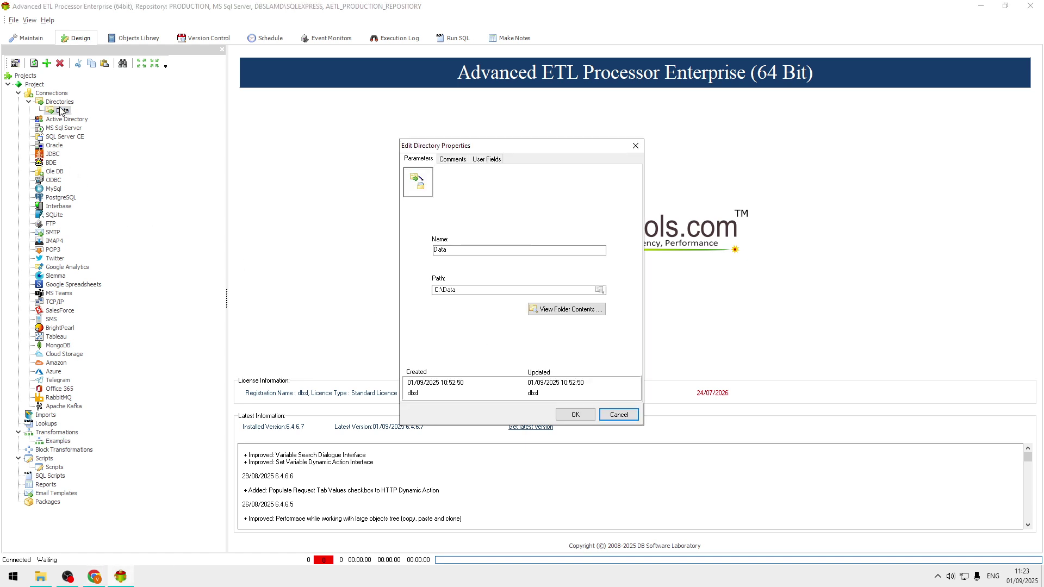
{"action": "double_click", "coordinate": [516, 290]}
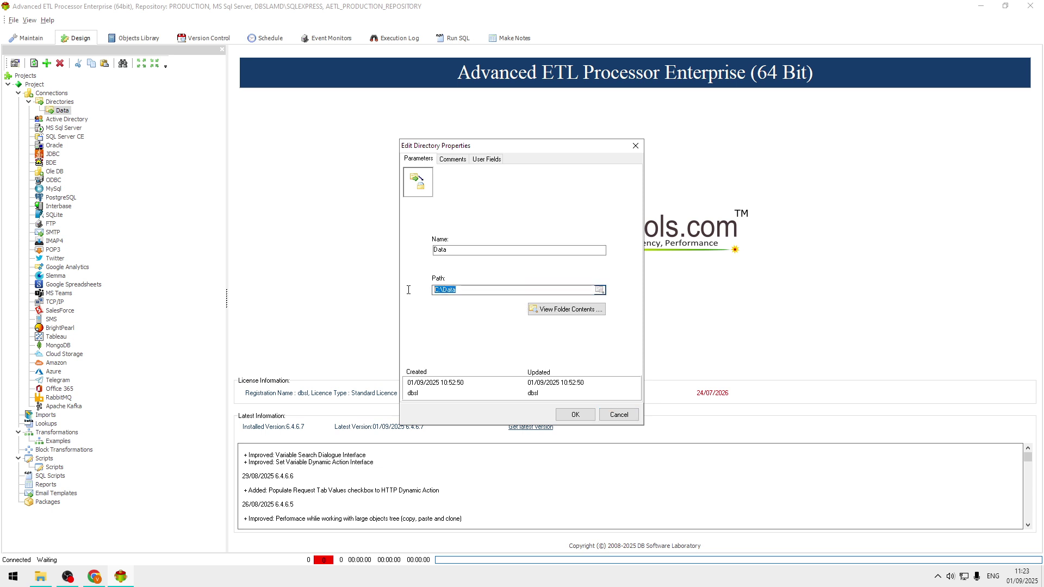
{"action": "left_click", "coordinate": [627, 417]}
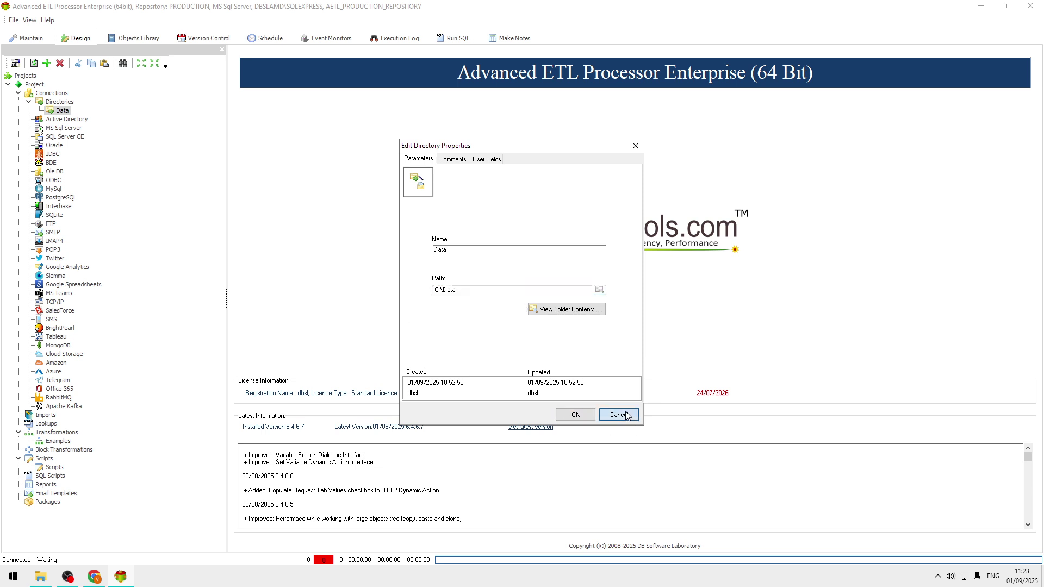
Create a new transformation named "Converting Water to Wine" in the Examples group
{"action": "left_click", "coordinate": [59, 441]}
{"action": "right_click", "coordinate": [63, 441]}
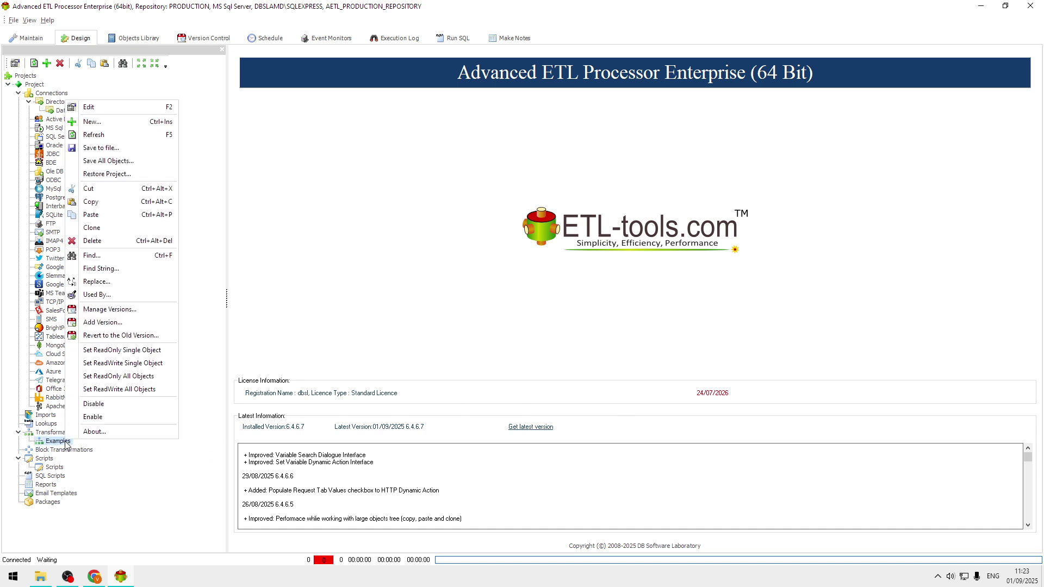
{"action": "left_click", "coordinate": [145, 123]}
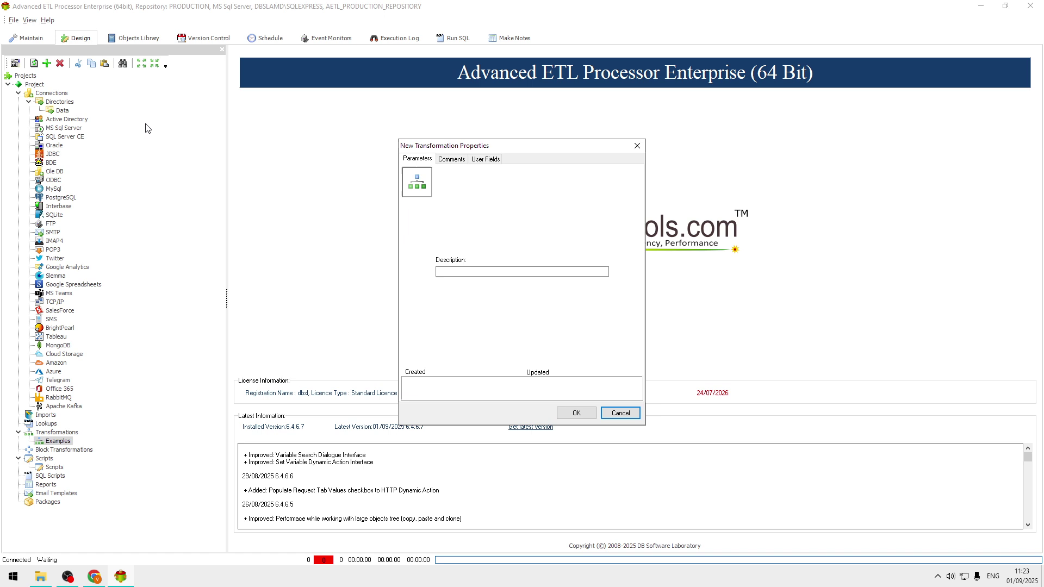
{"action": "left_click", "coordinate": [494, 272]}
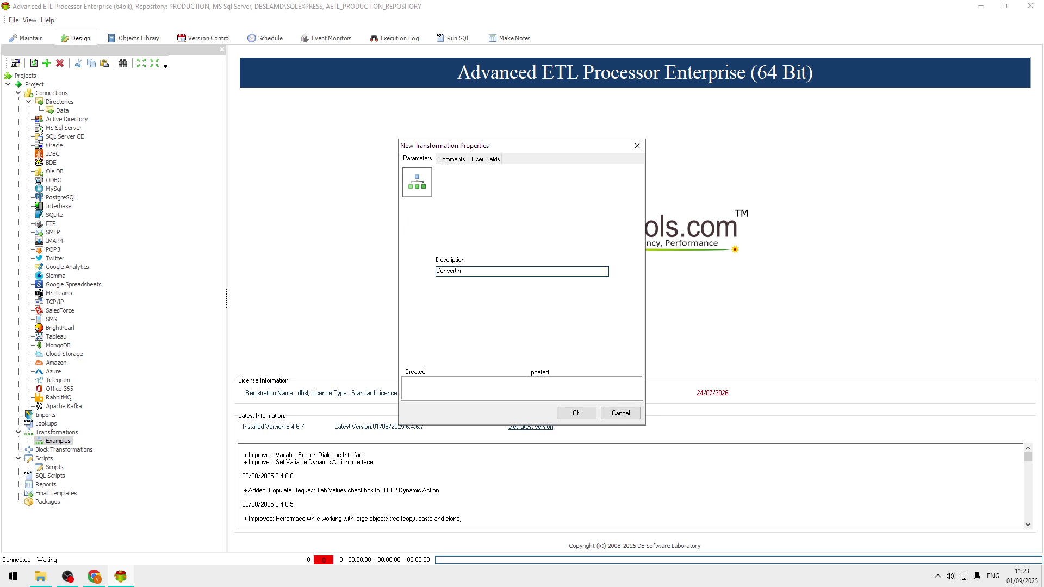
{"action": "type", "text": "Water to Wine"}
{"action": "left_click", "coordinate": [579, 414]}
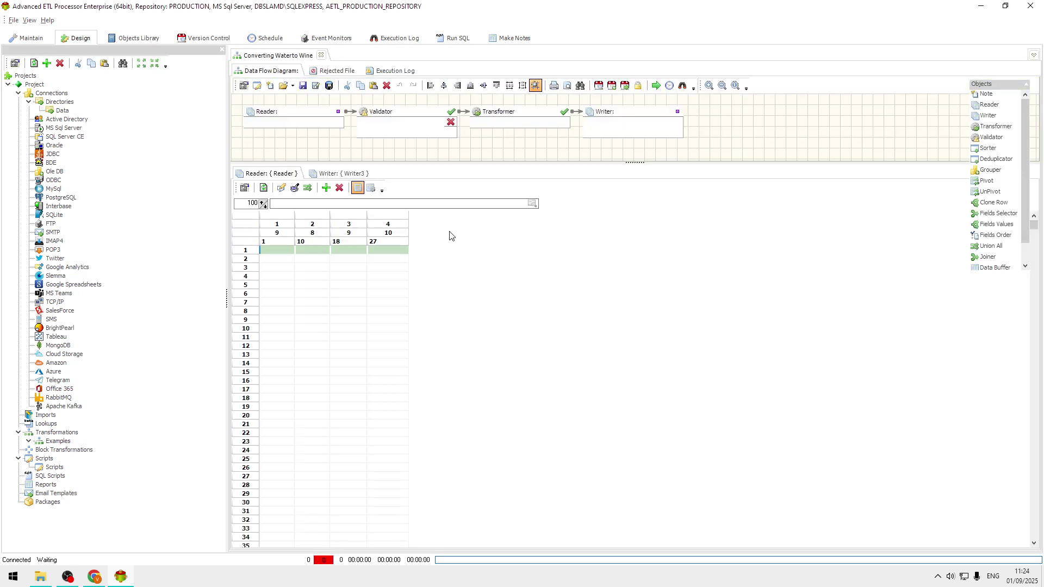
Load products-1000000.csv from C:\Data as the Reader's source file
{"action": "left_click", "coordinate": [533, 204]}
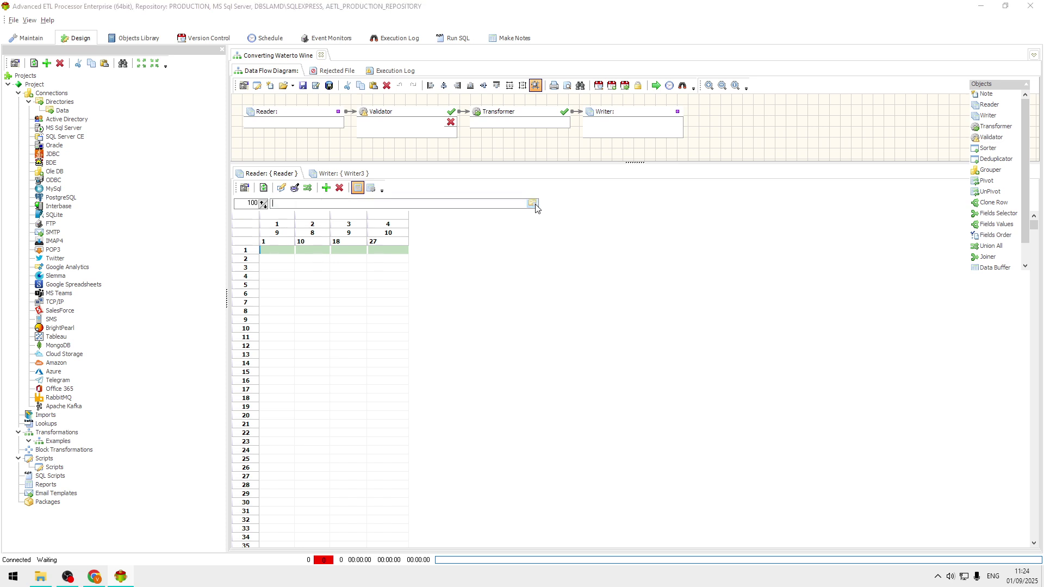
{"action": "left_click", "coordinate": [152, 78]}
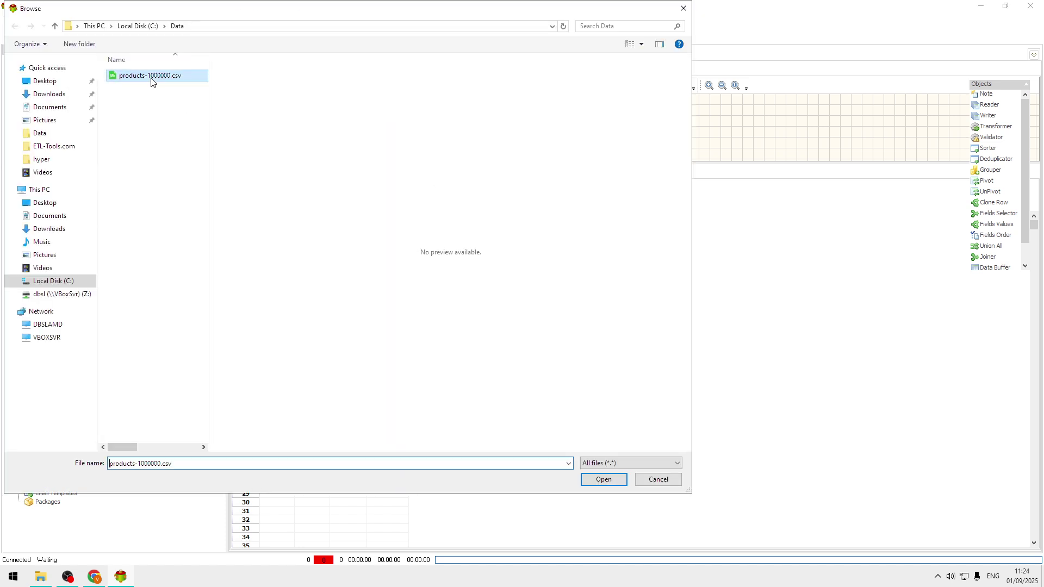
{"action": "left_click", "coordinate": [604, 479]}
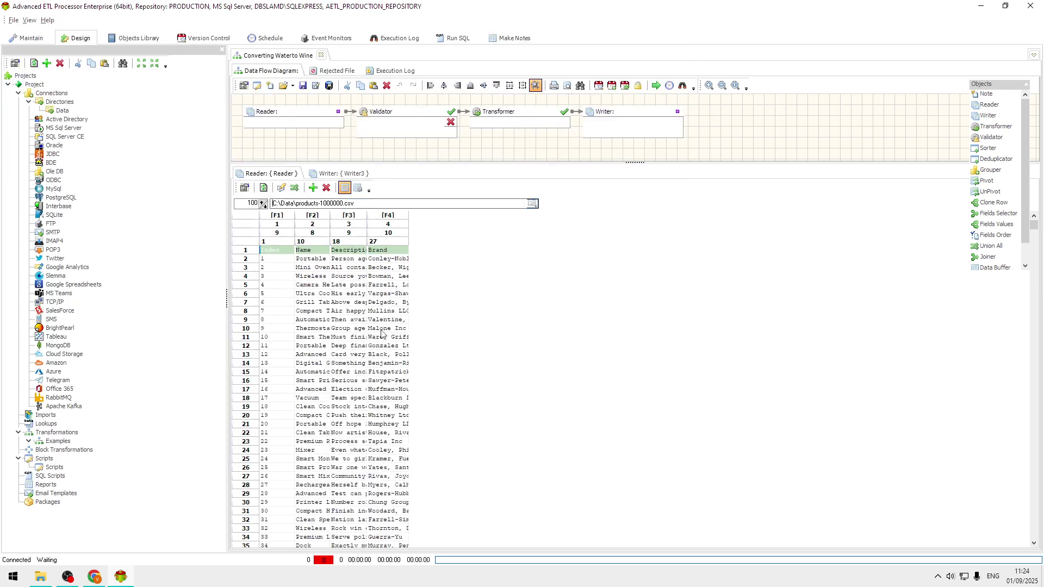
Auto-format the Reader's data grid and take the field names from row 1
{"action": "right_click", "coordinate": [361, 303]}
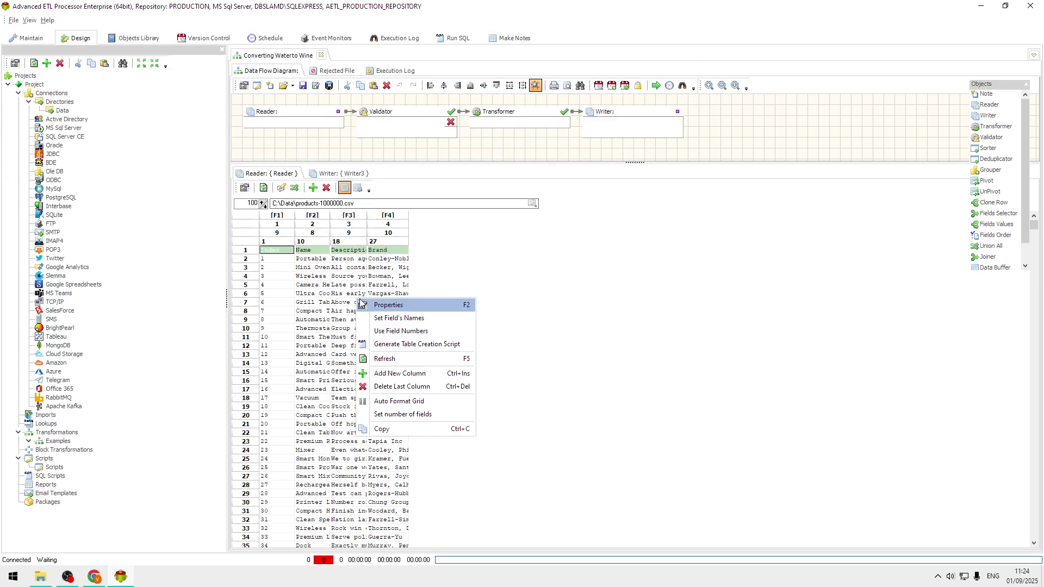
{"action": "left_click", "coordinate": [424, 403]}
{"action": "right_click", "coordinate": [416, 285]}
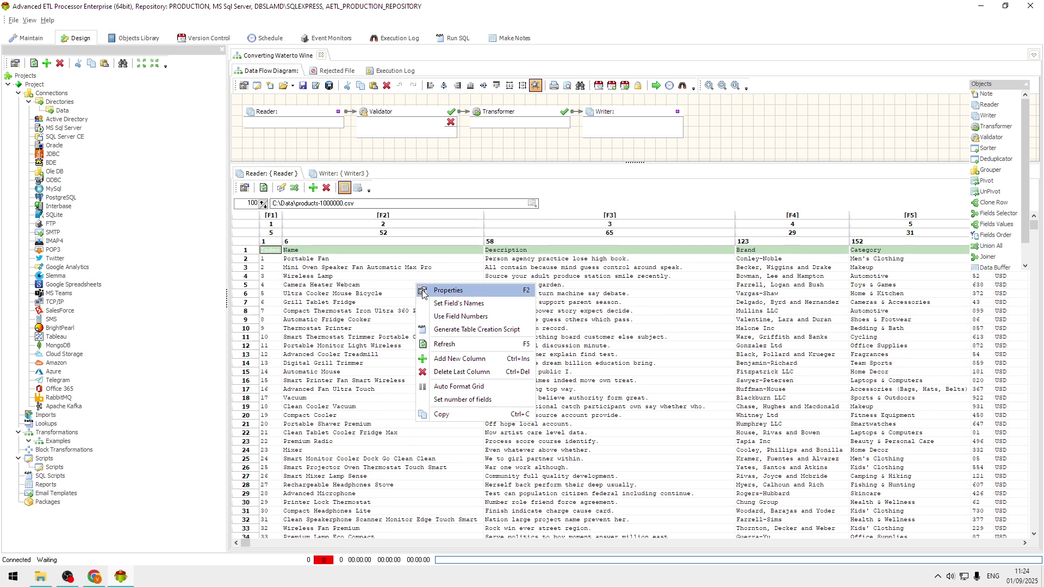
{"action": "left_click", "coordinate": [458, 306]}
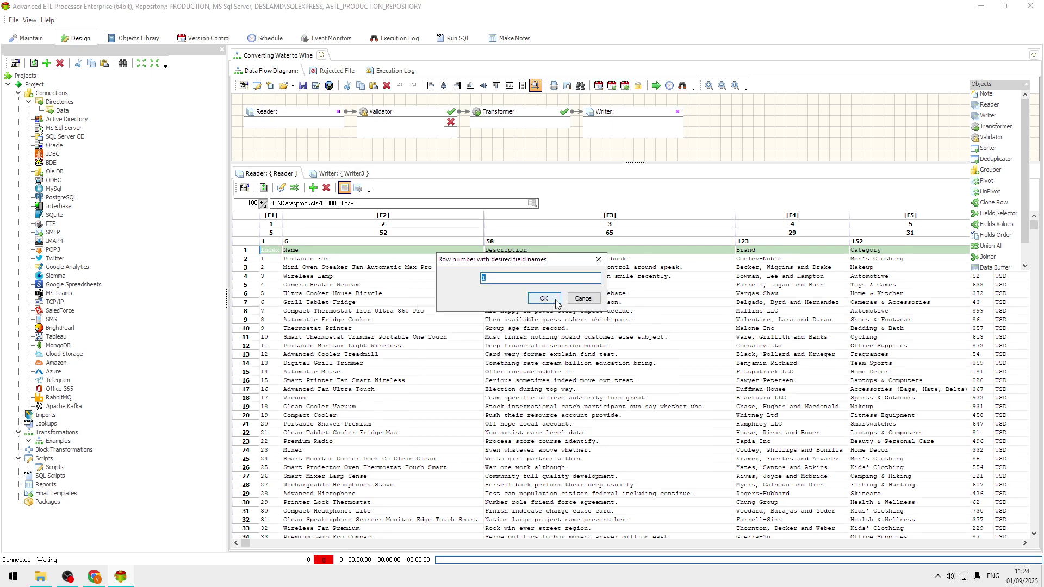
{"action": "left_click", "coordinate": [555, 300]}
Assign the Data connection to the Reader and change its description to "Water"
{"action": "left_click", "coordinate": [322, 120]}
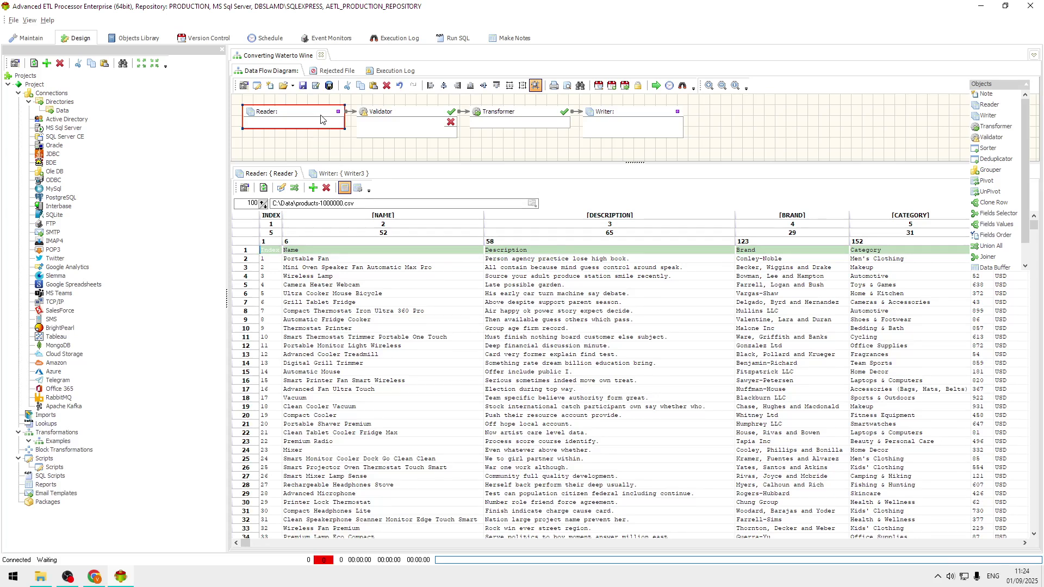
{"action": "double_click", "coordinate": [322, 120]}
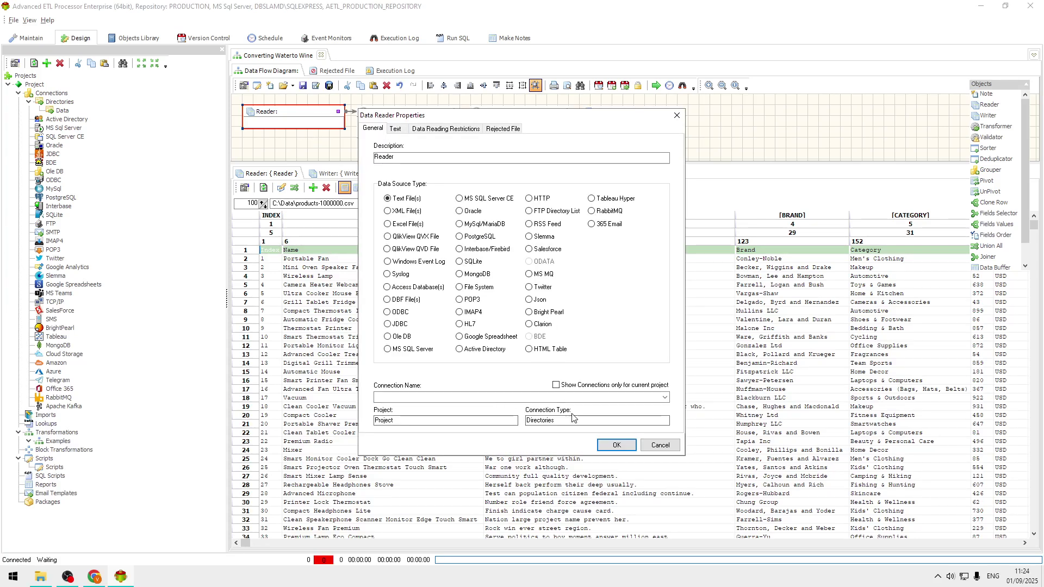
{"action": "left_click", "coordinate": [655, 399]}
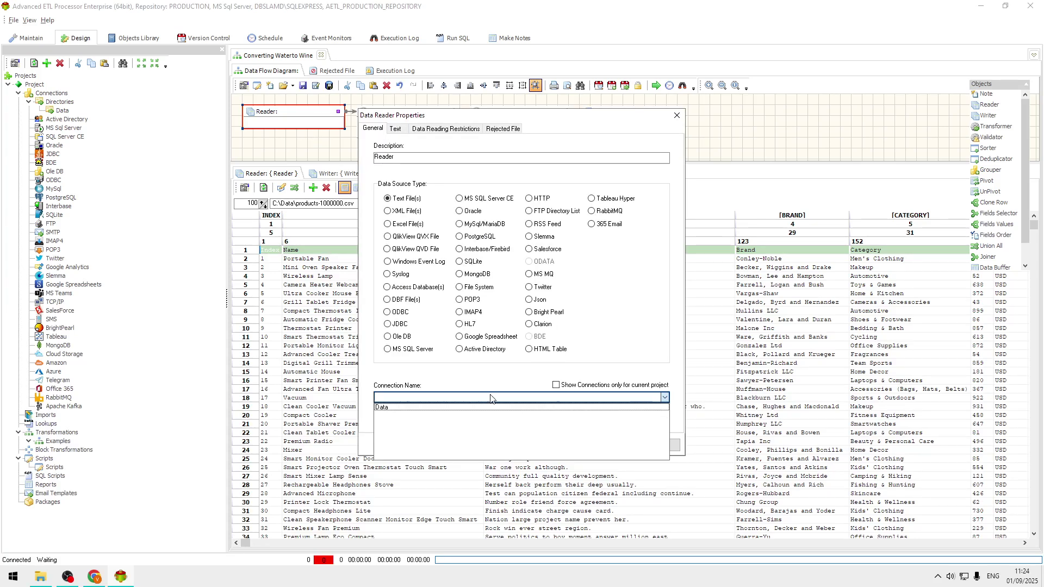
{"action": "left_click", "coordinate": [464, 406]}
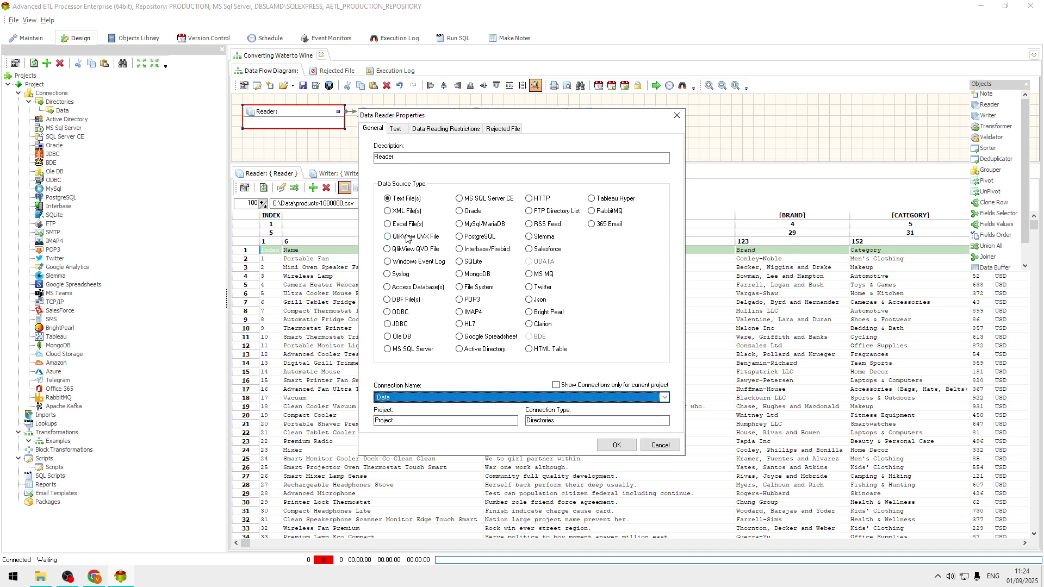
{"action": "left_click", "coordinate": [396, 130]}
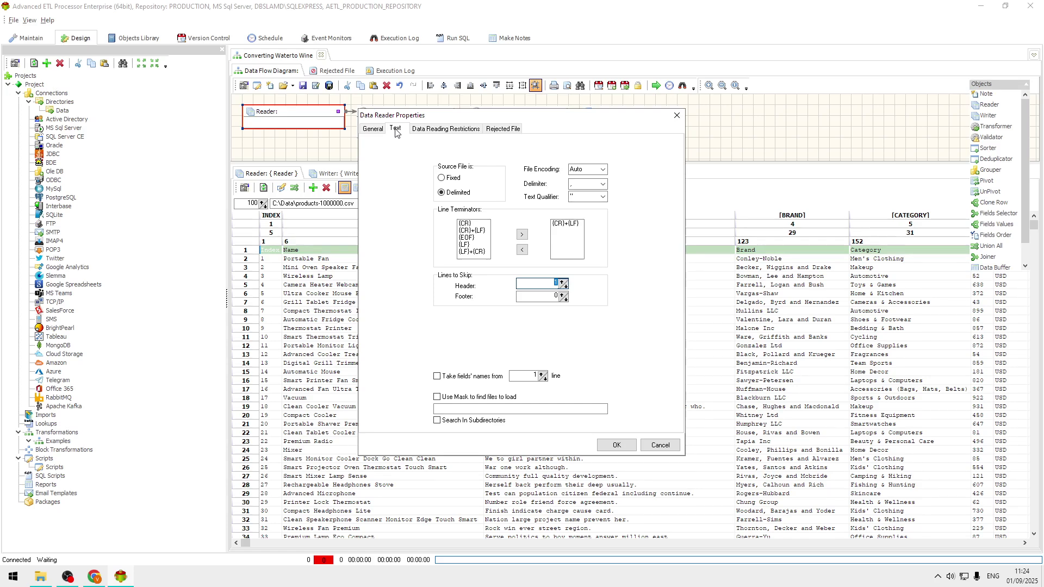
{"action": "left_click", "coordinate": [372, 129]}
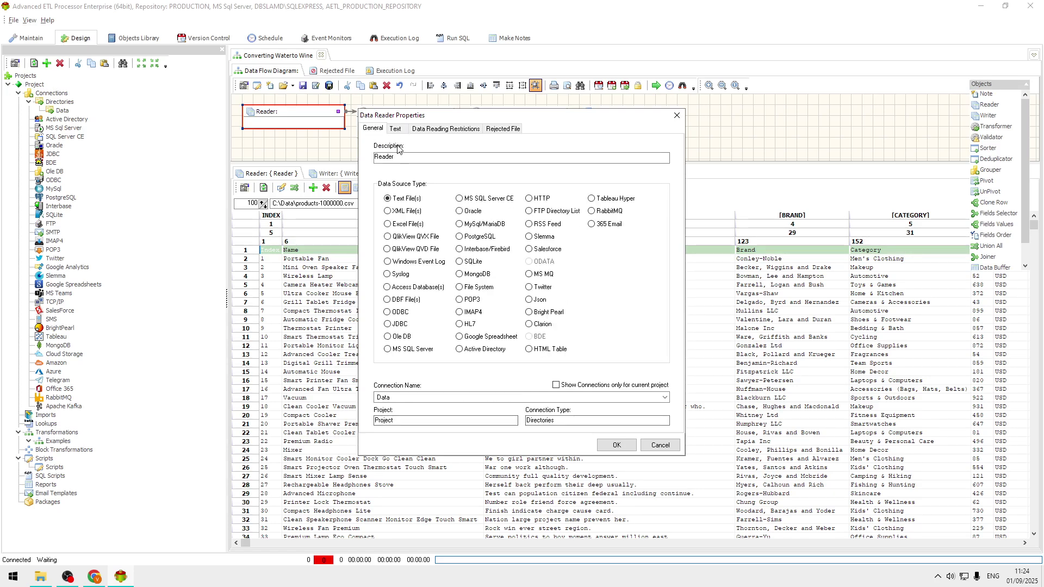
{"action": "double_click", "coordinate": [423, 157]}
{"action": "type", "text": "Wat"}
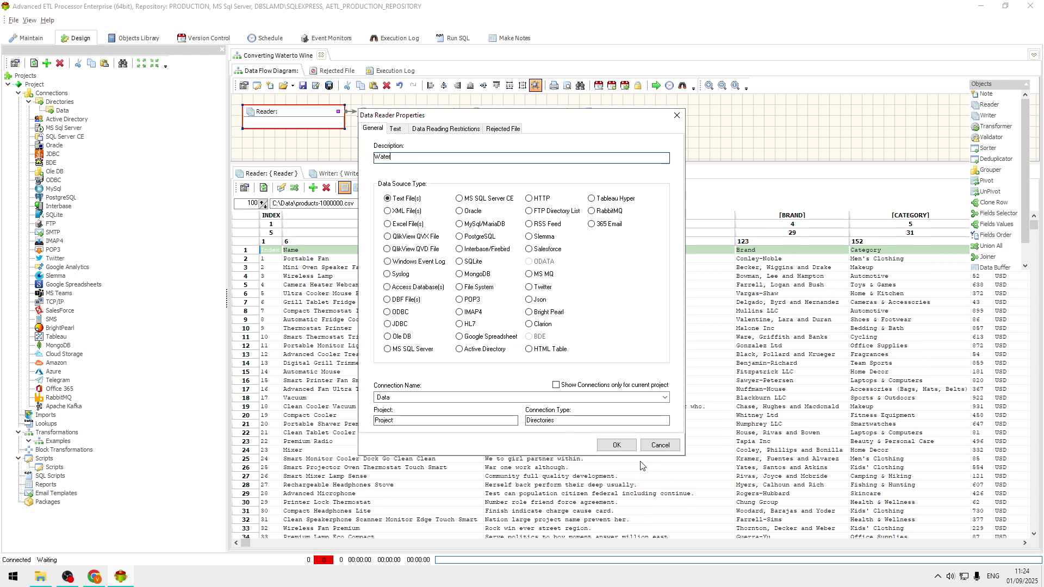
{"action": "left_click", "coordinate": [618, 447]}
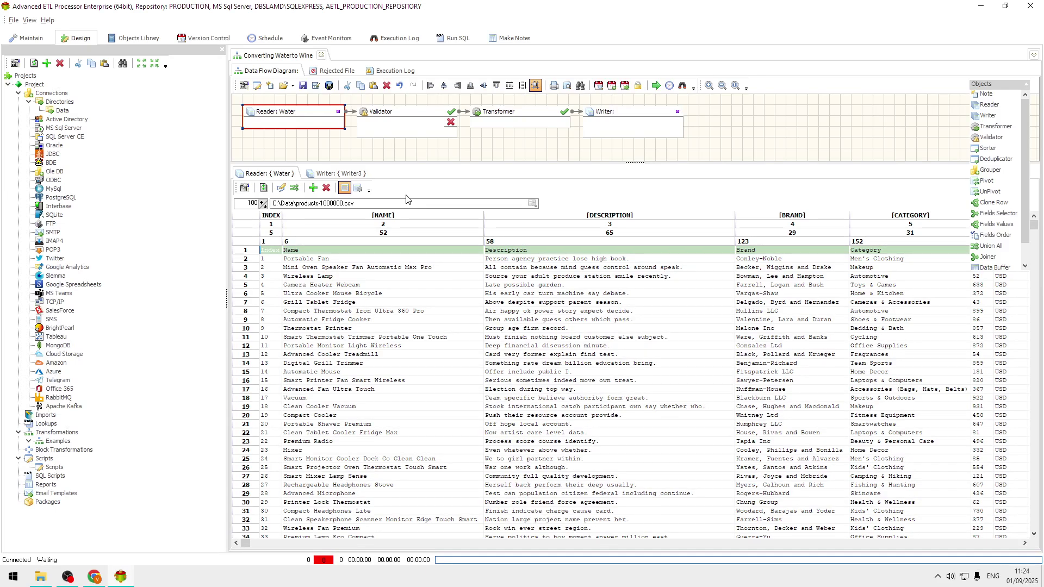
Replace the Validator with a direct link from the Water reader to the Transformer and move the remaining blocks closer together
{"action": "left_click", "coordinate": [417, 116]}
{"action": "key", "text": "ctrl+z"}
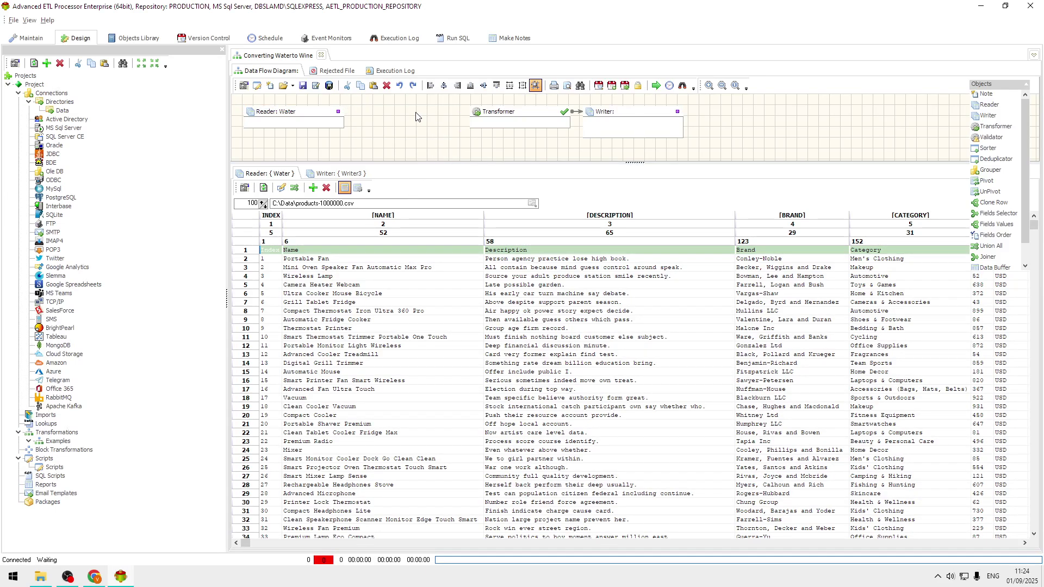
{"action": "left_click_drag", "start_coordinate": [338, 112], "coordinate": [394, 115]}
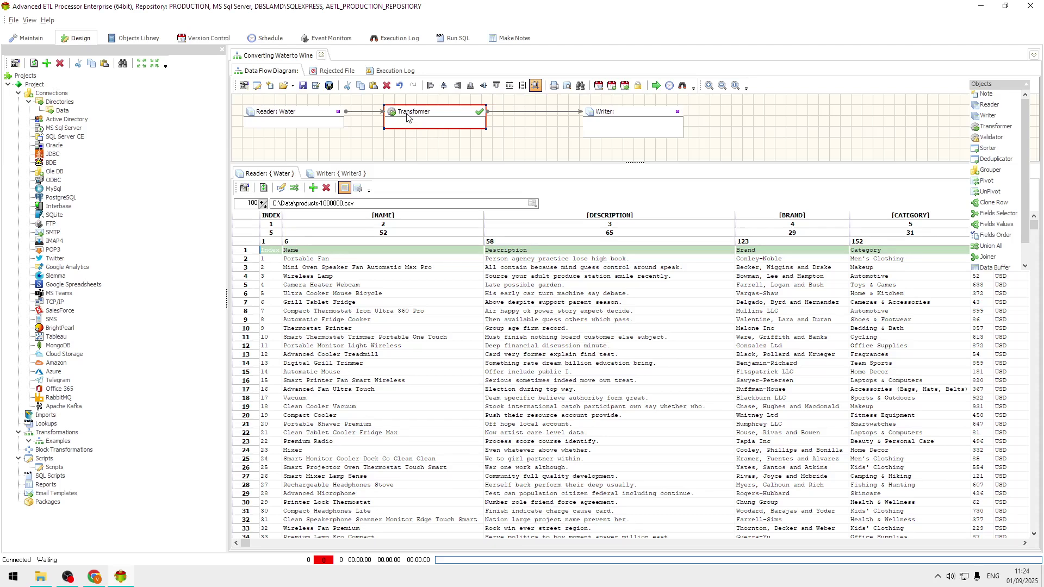
{"action": "left_click_drag", "start_coordinate": [639, 120], "coordinate": [576, 118]}
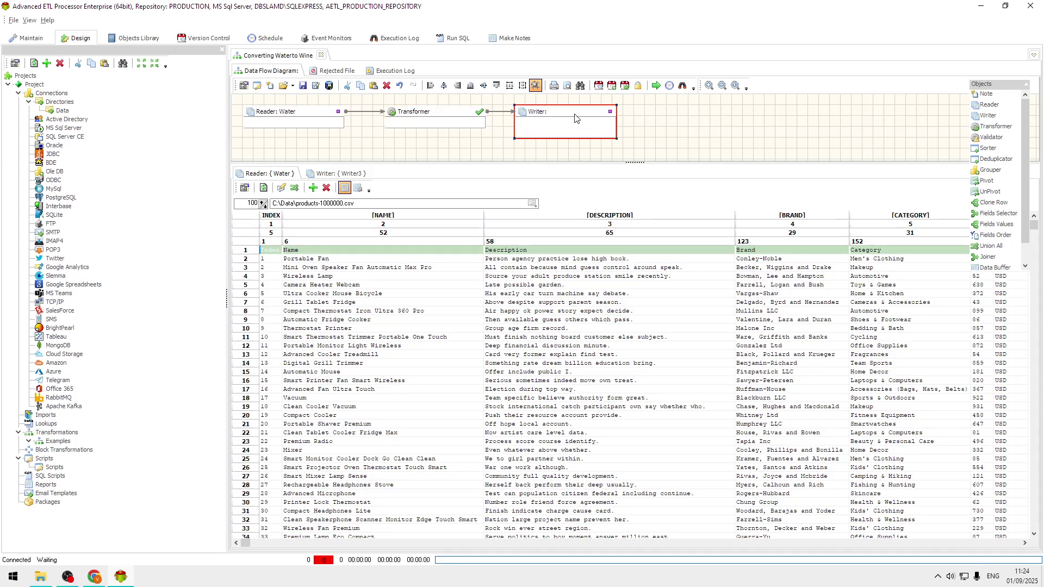
Describe the Writer as "Wine" and give it the Data connection with Excel File as the data target type
{"action": "double_click", "coordinate": [577, 118]}
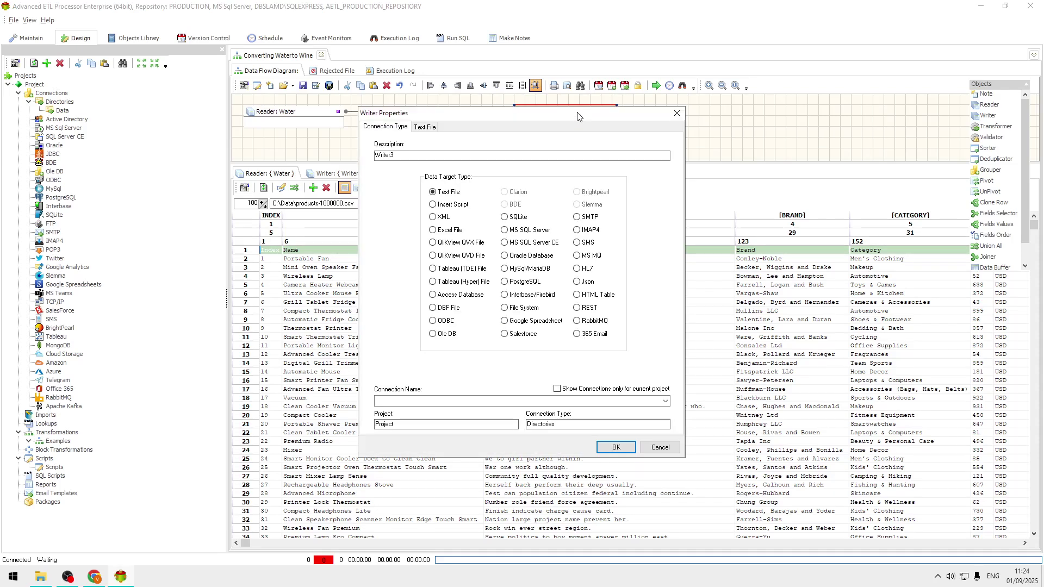
{"action": "double_click", "coordinate": [420, 157]}
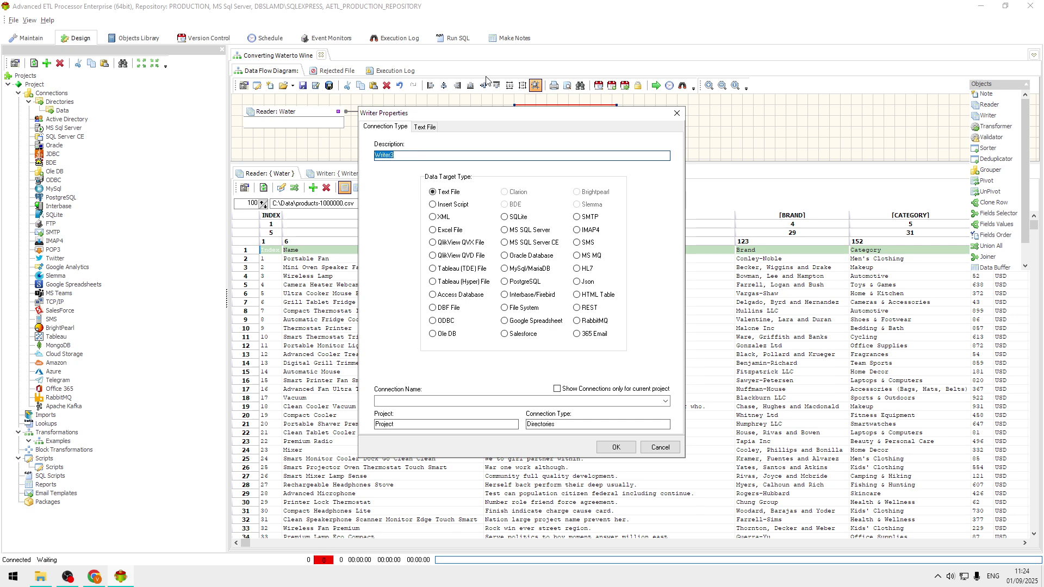
{"action": "type", "text": "Wine"}
{"action": "left_click", "coordinate": [653, 401]}
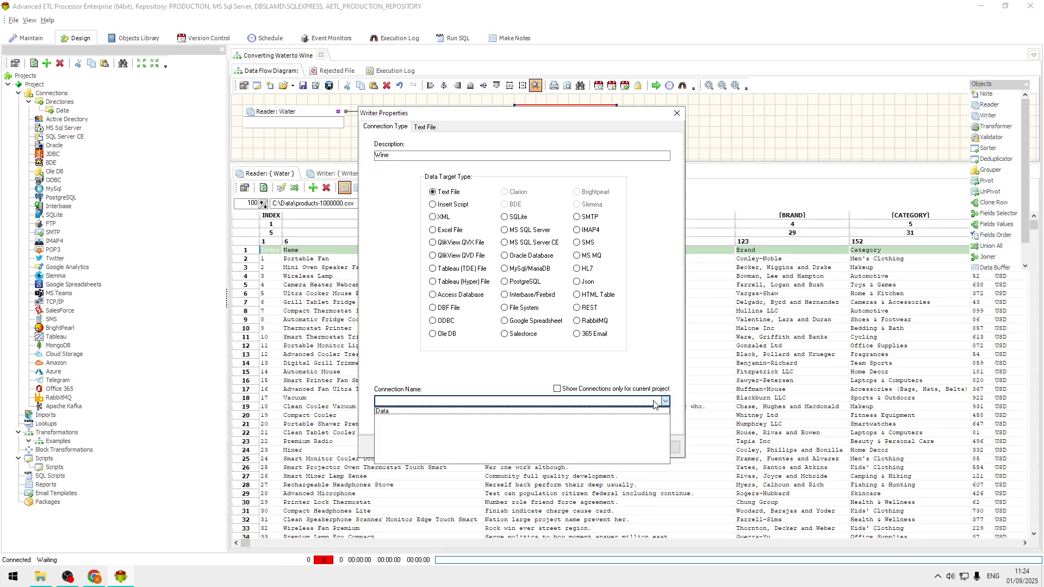
{"action": "left_click", "coordinate": [456, 412]}
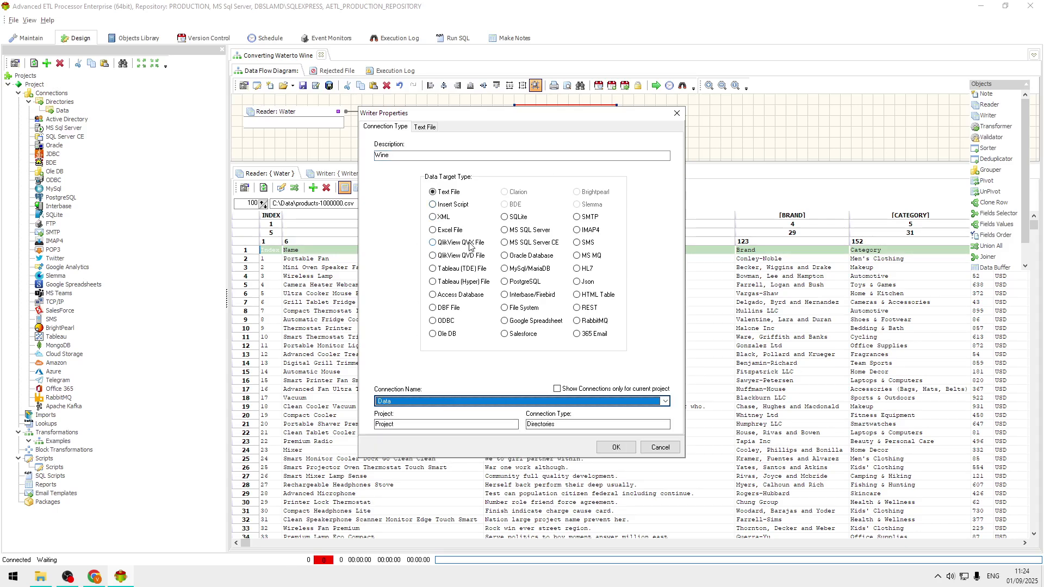
{"action": "left_click", "coordinate": [453, 230]}
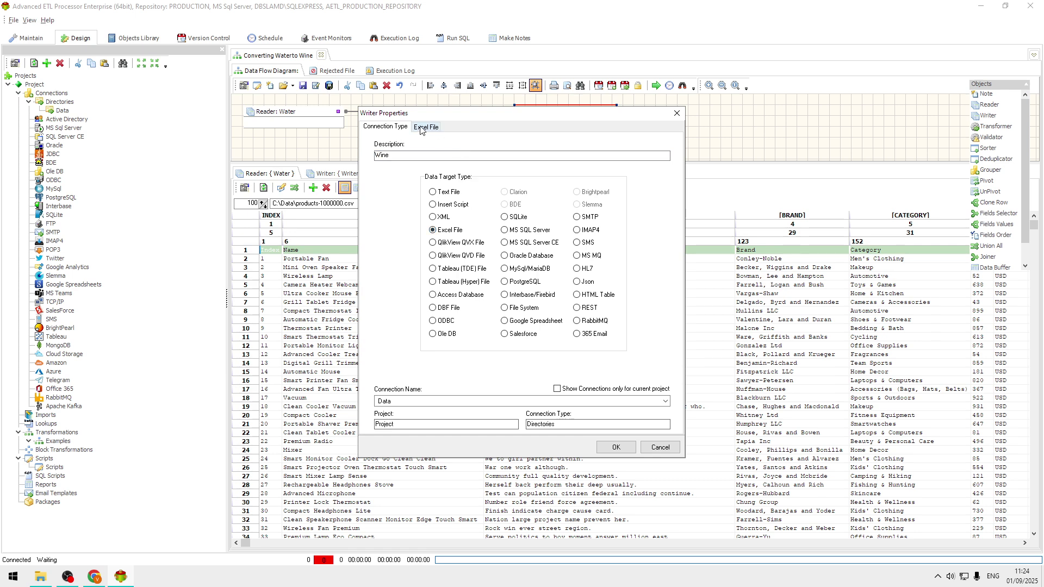
Set the Writer's Excel sheet name to "Result"
{"action": "left_click", "coordinate": [425, 126]}
{"action": "left_click", "coordinate": [436, 249]}
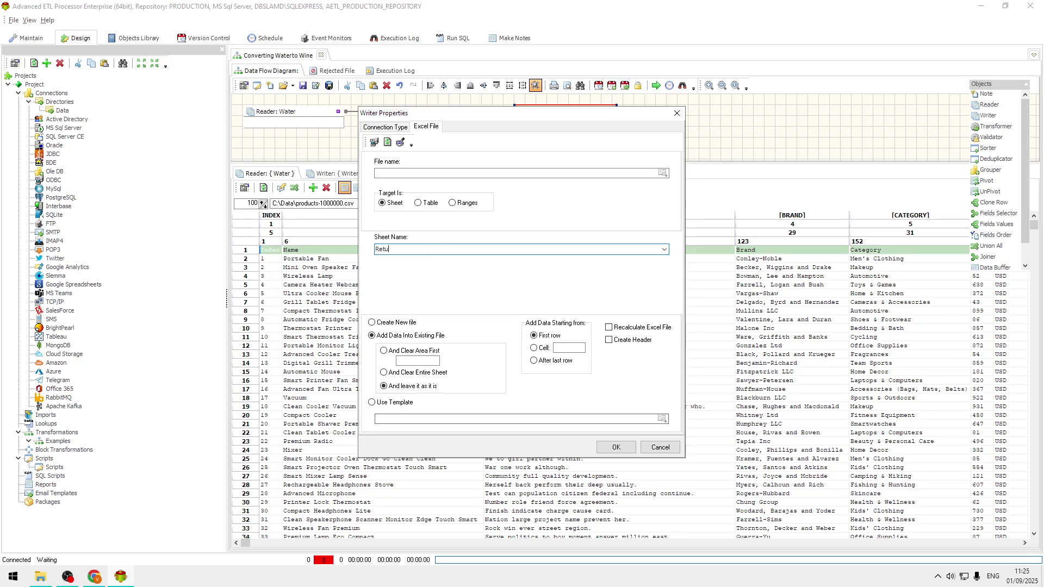
{"action": "type", "text": "Retult##"}
{"action": "key", "text": "BackSpace"}
{"action": "key", "text": "BackSpace"}
Set the Writer's target file to Result.xlsx in the C:\Data folder and accept the Writer properties
{"action": "left_click", "coordinate": [658, 173]}
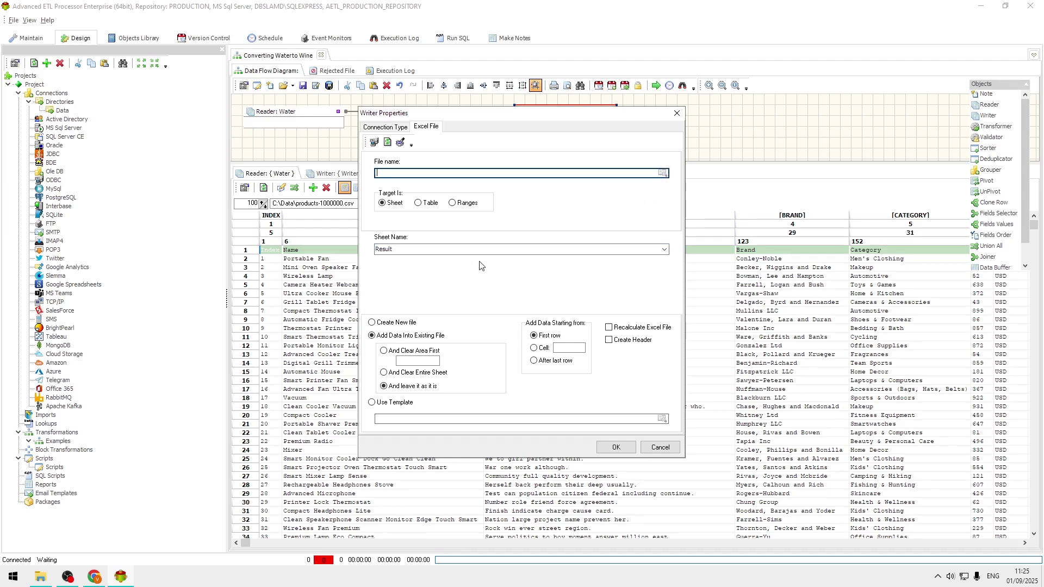
{"action": "left_click", "coordinate": [663, 174]}
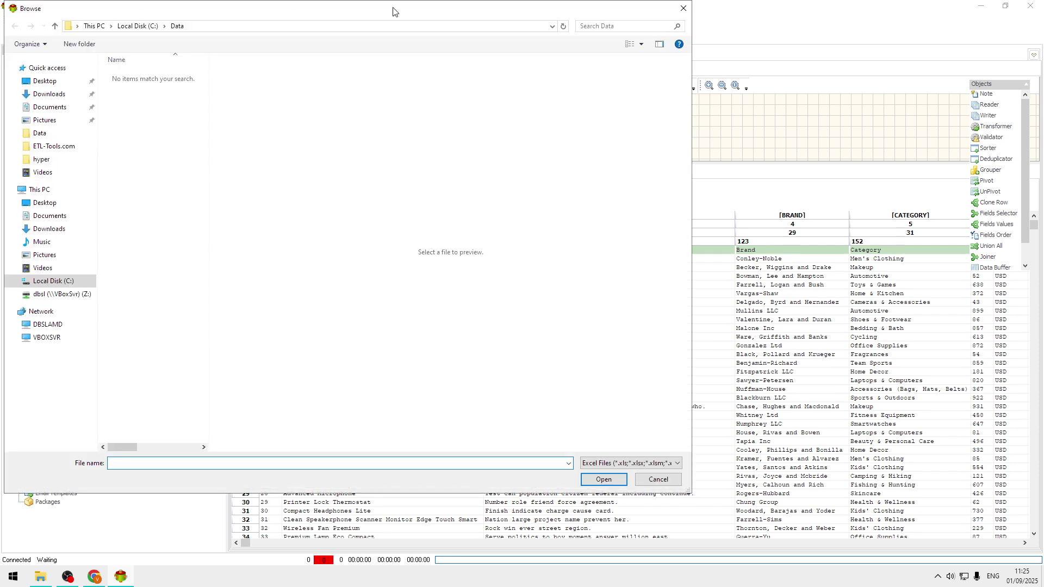
{"action": "left_click_drag", "start_coordinate": [400, 19], "coordinate": [620, 33]}
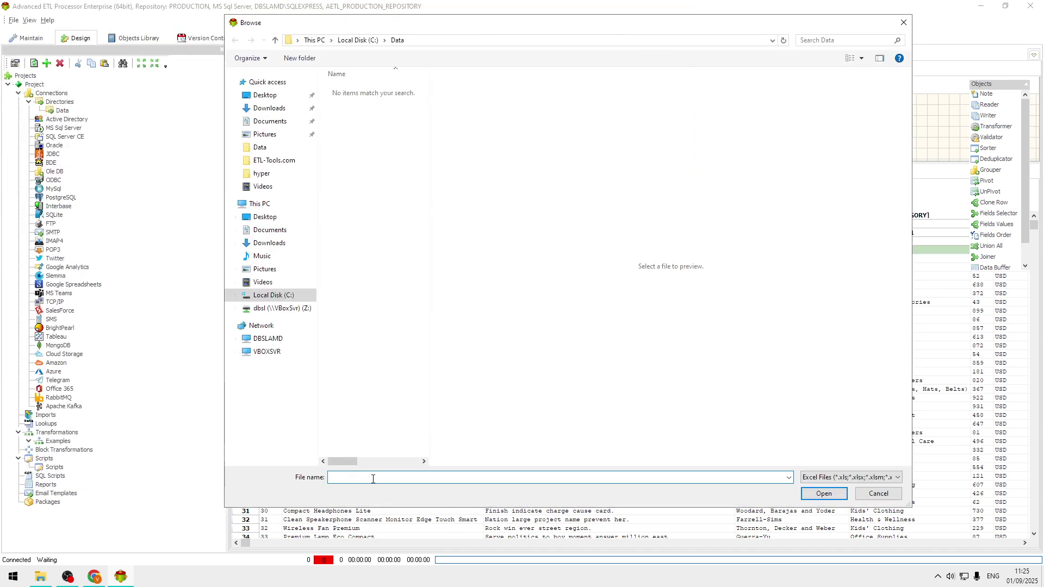
{"action": "type", "text": "Result.xlsx"}
{"action": "left_click", "coordinate": [824, 494]}
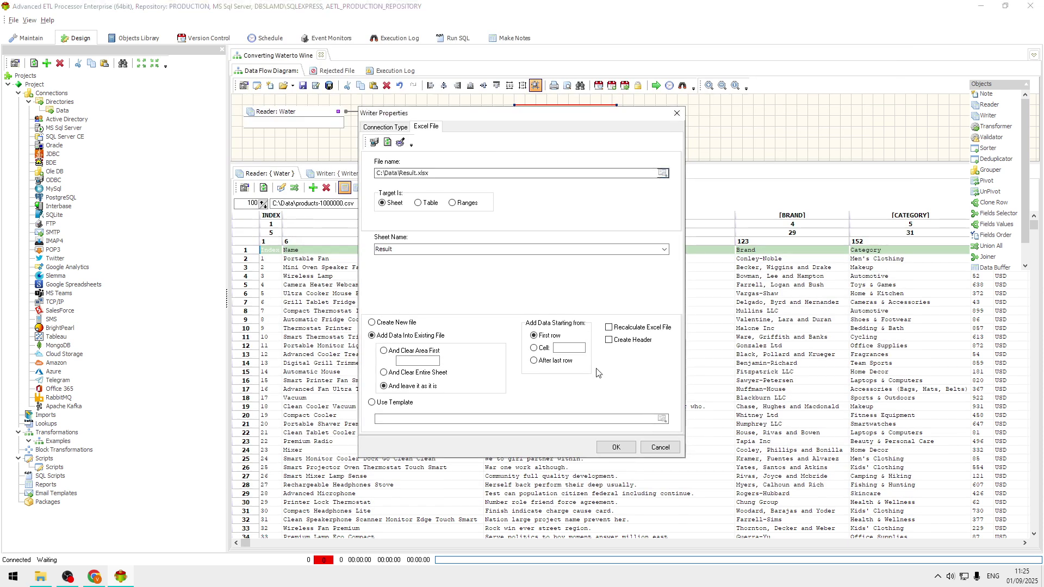
{"action": "left_click", "coordinate": [617, 448]}
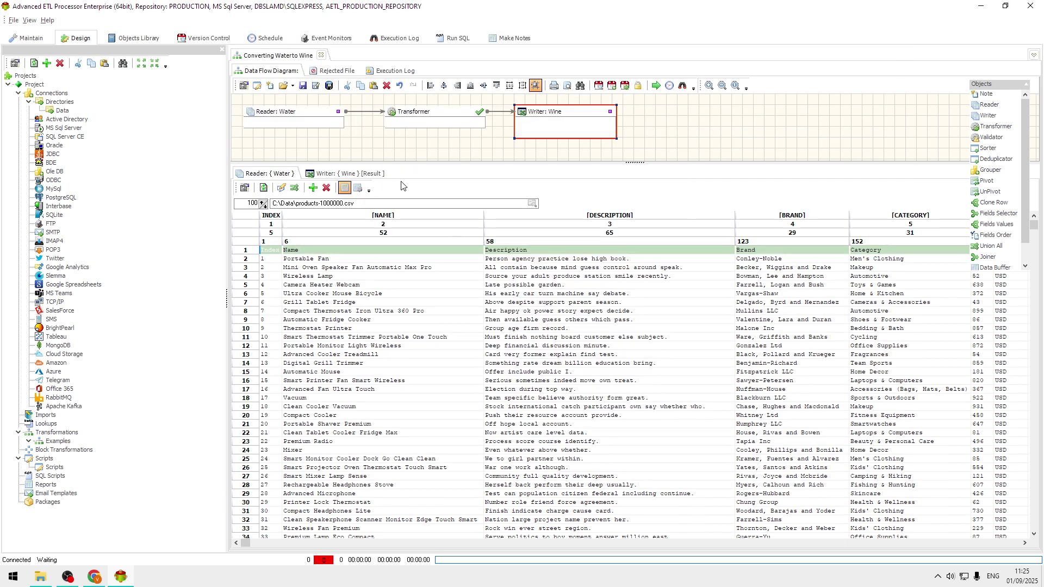
Rename the first field of the Wine writer to "Test" in the field list and return to the data view
{"action": "left_click", "coordinate": [367, 174]}
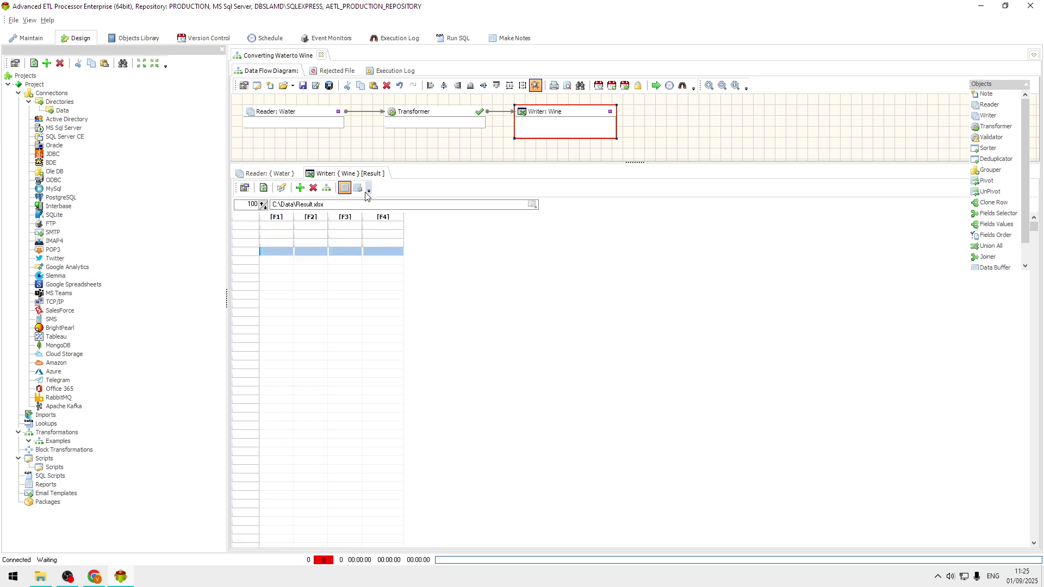
{"action": "left_click", "coordinate": [358, 188]}
{"action": "left_click", "coordinate": [321, 224]}
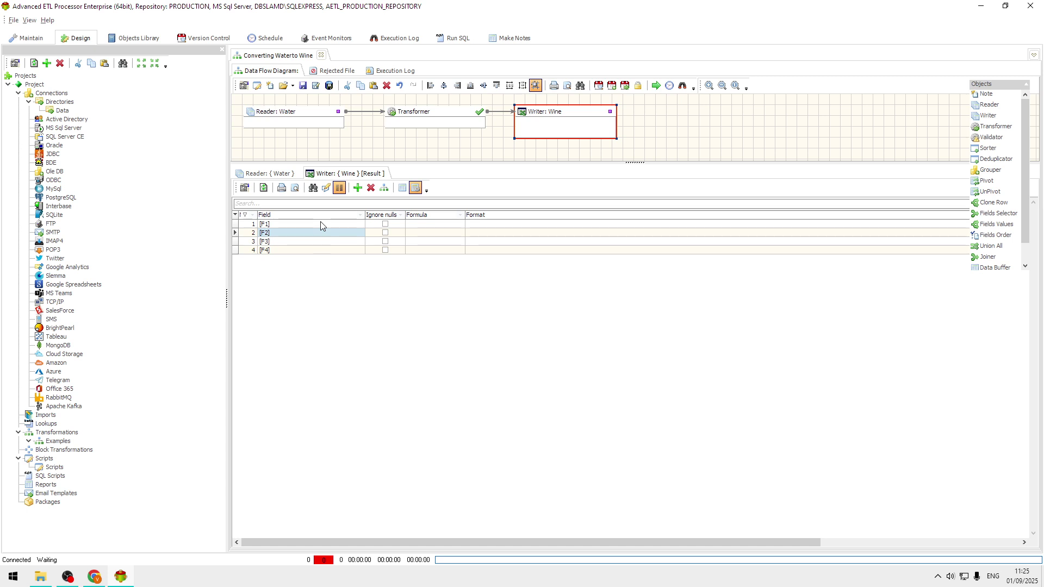
{"action": "left_click", "coordinate": [321, 224]}
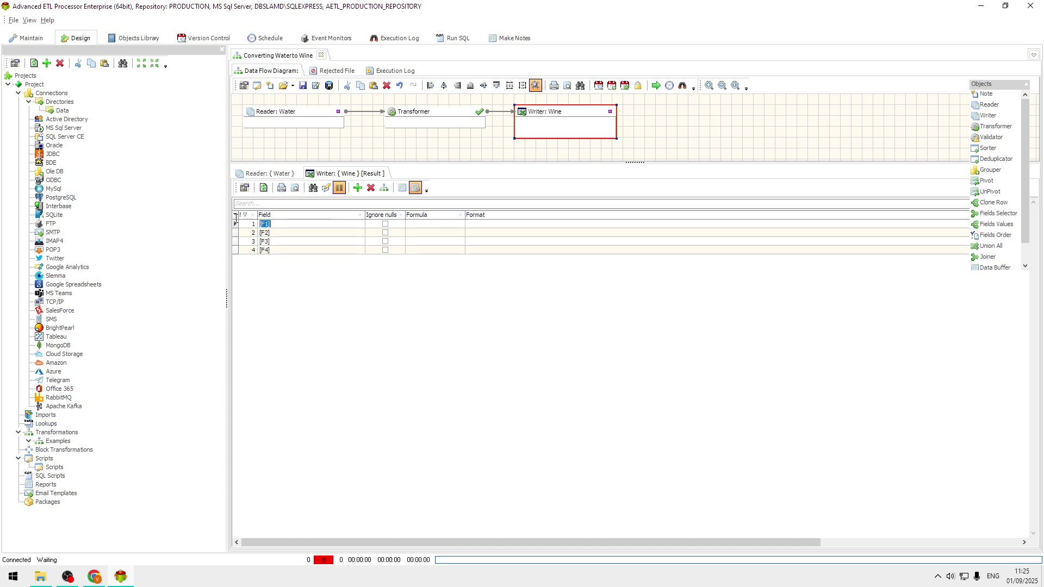
{"action": "type", "text": "Test"}
{"action": "key", "text": "Return"}
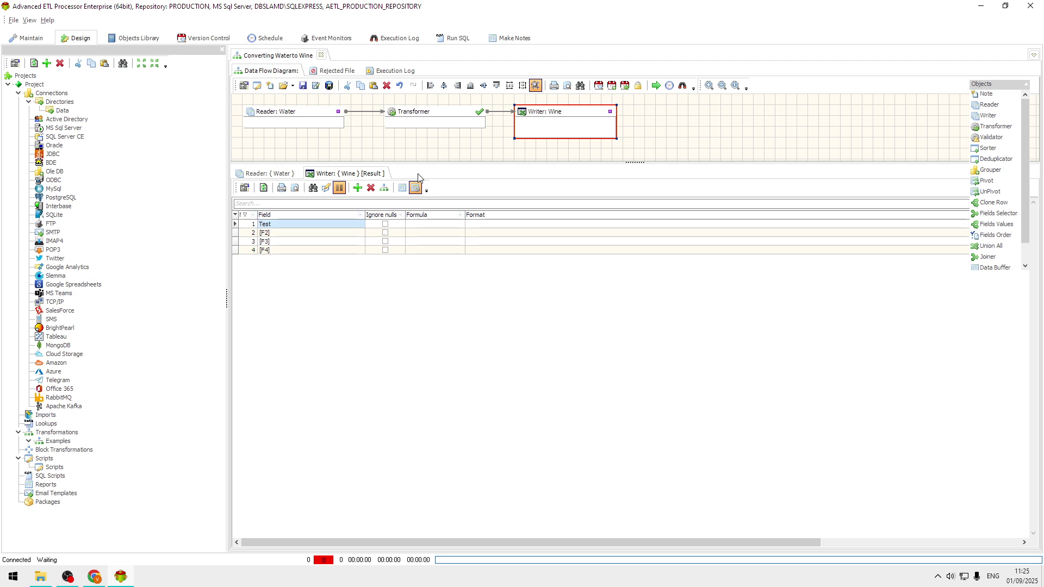
{"action": "left_click", "coordinate": [402, 188]}
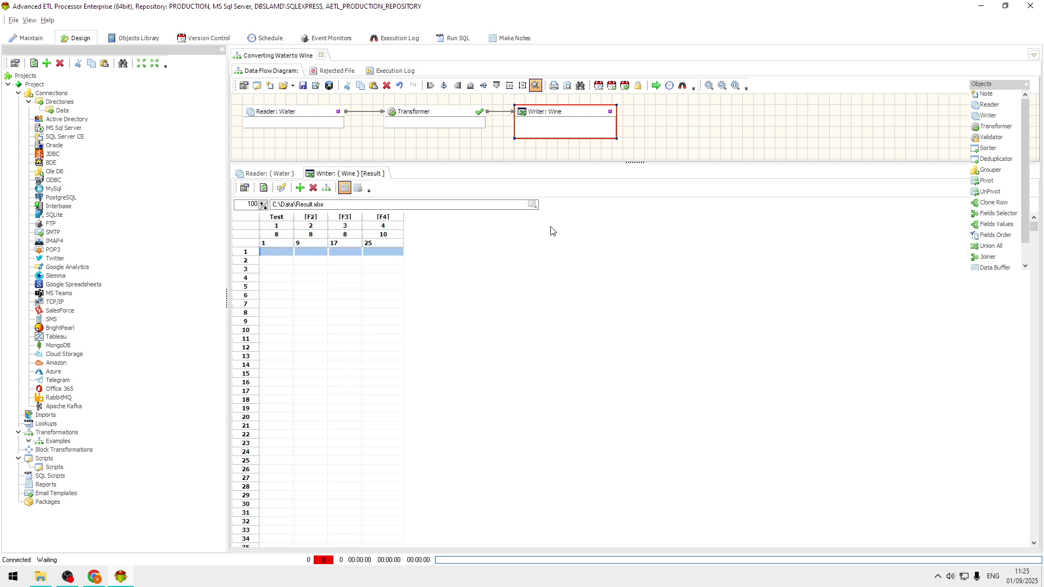
Copy the field definitions from the Water reader to the Wine writer and compare them with the reader's fields
{"action": "left_click", "coordinate": [327, 188]}
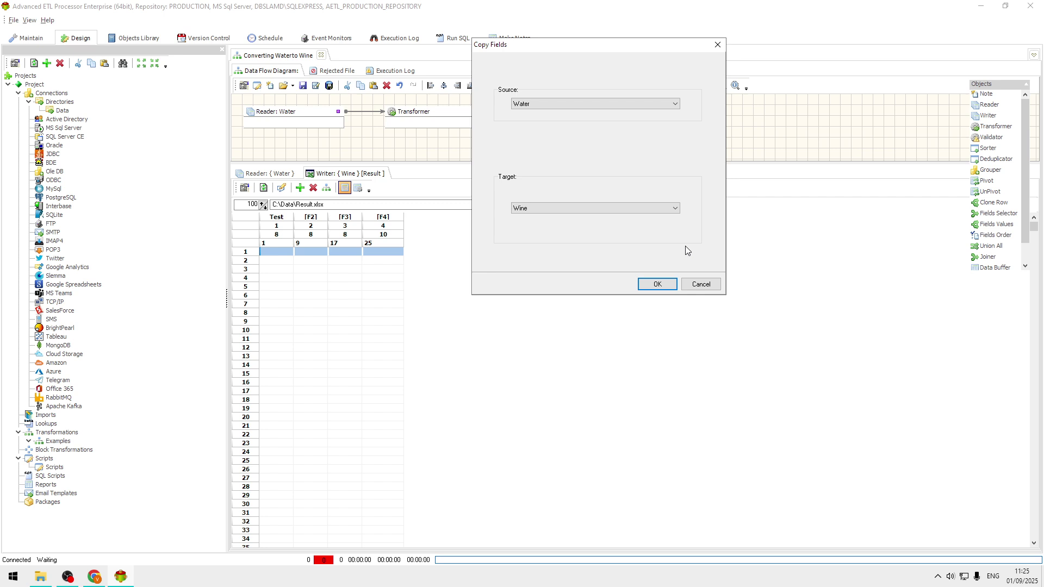
{"action": "left_click", "coordinate": [658, 285]}
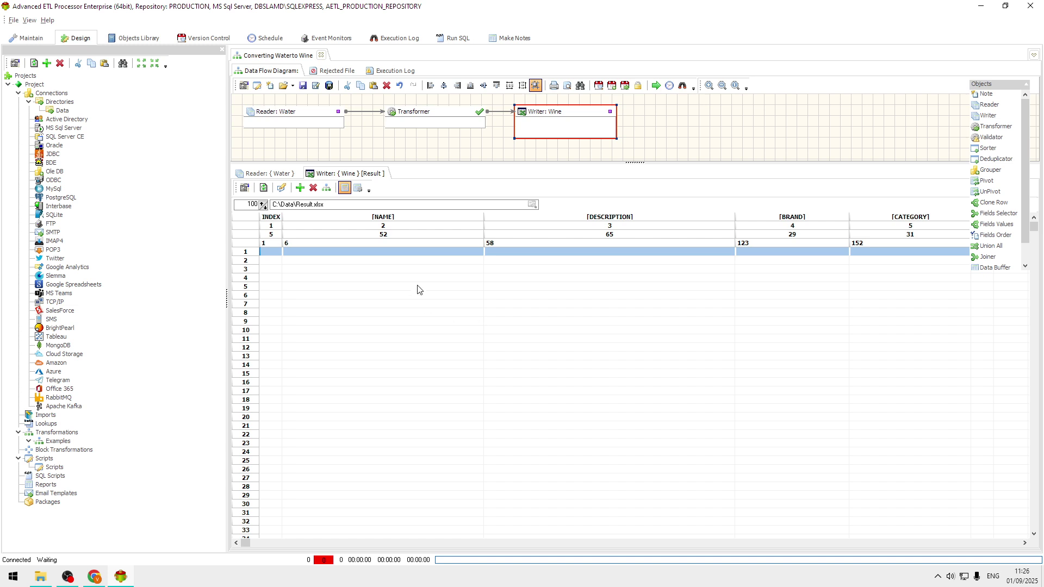
{"action": "left_click", "coordinate": [267, 174]}
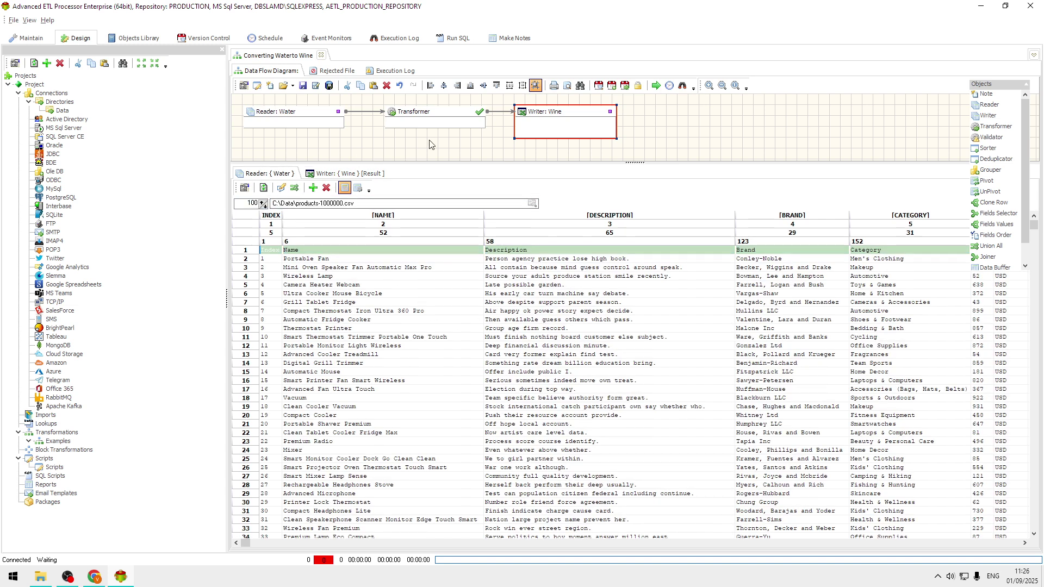
Open the Transformer for editing and link the source INDEX and NAME fields to their matching target fields
{"action": "double_click", "coordinate": [453, 115]}
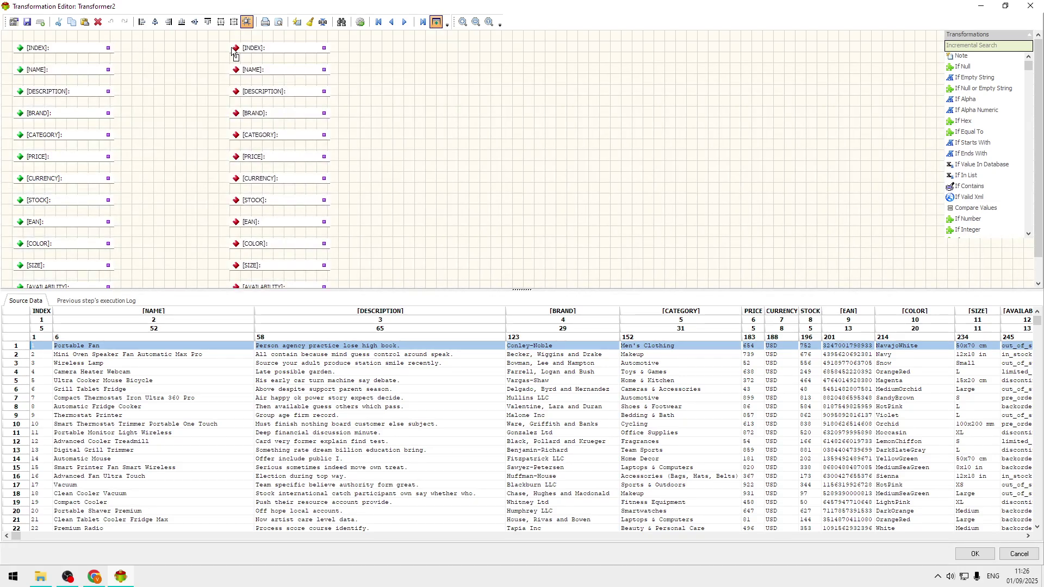
{"action": "left_click_drag", "start_coordinate": [234, 53], "coordinate": [234, 53]}
{"action": "left_click_drag", "start_coordinate": [191, 81], "coordinate": [238, 70]}
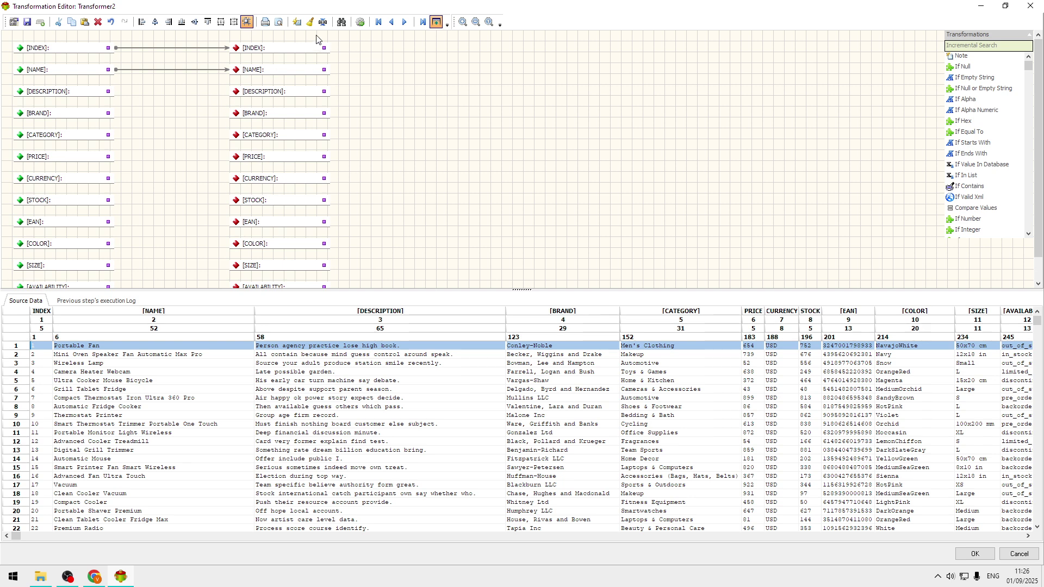
Auto-map all source fields to the target fields by field position, deleting all existing objects first
{"action": "left_click", "coordinate": [295, 23]}
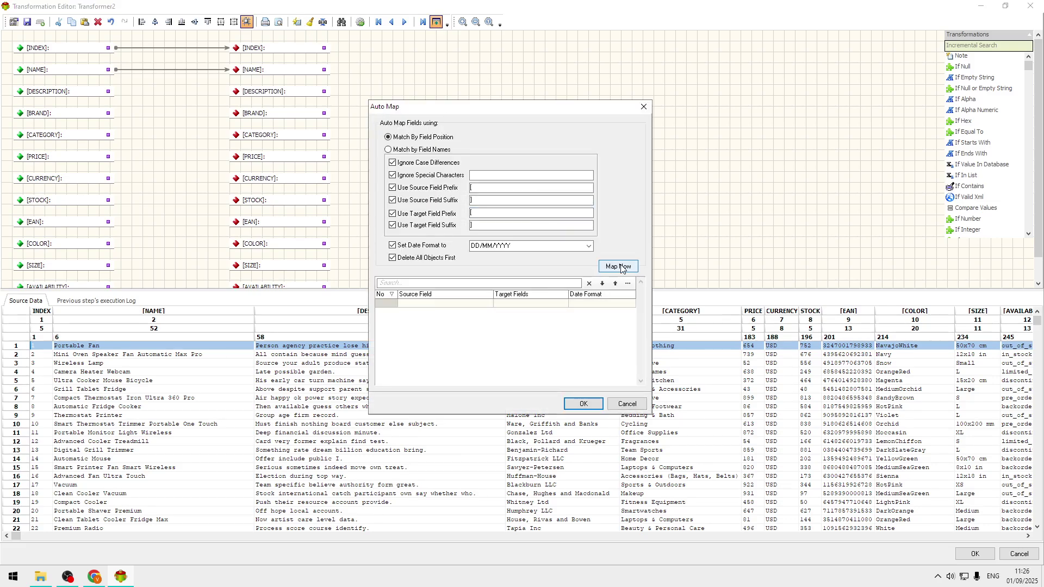
{"action": "left_click", "coordinate": [618, 266]}
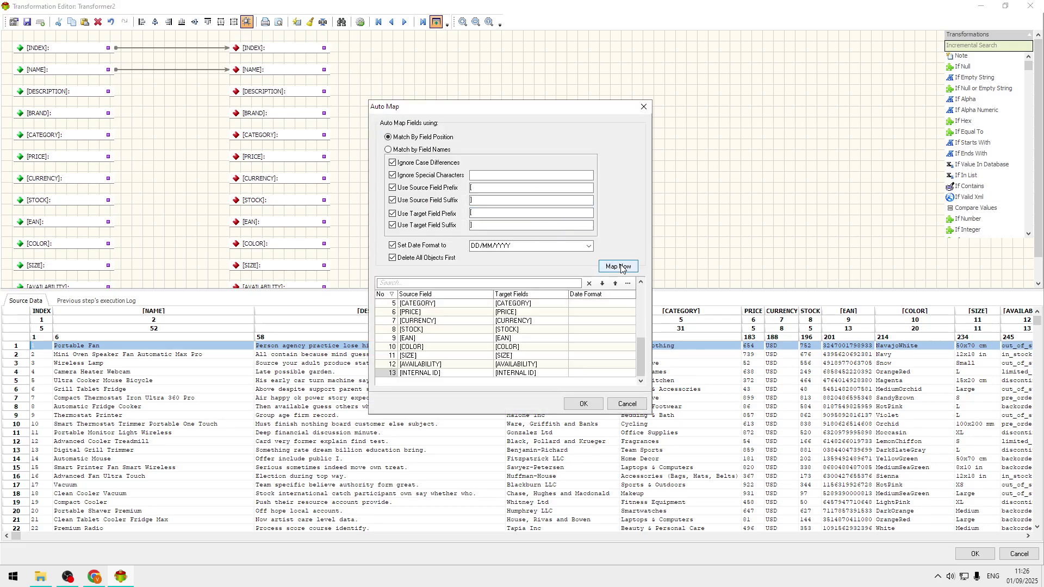
{"action": "left_click", "coordinate": [584, 404]}
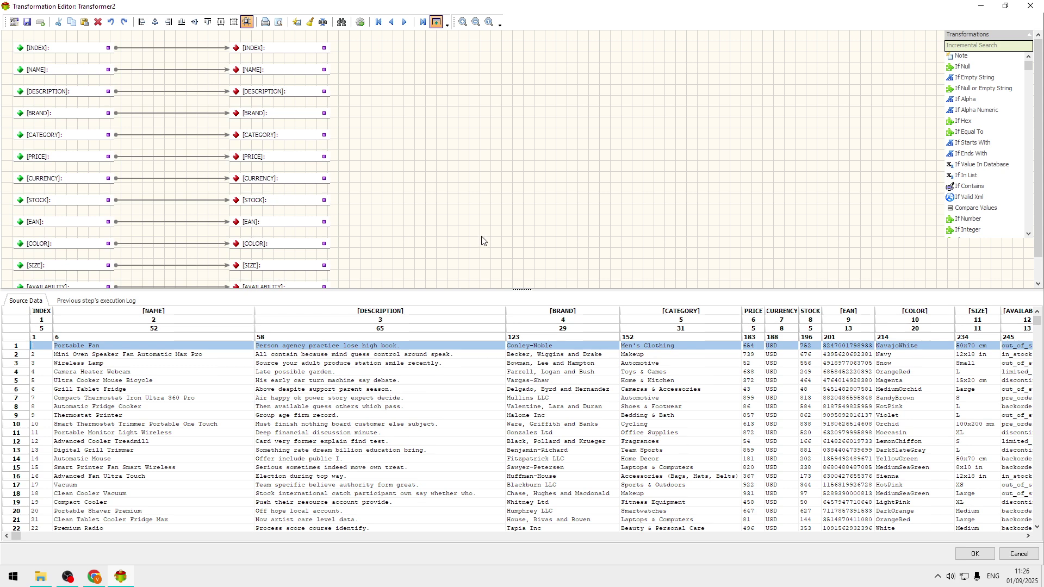
Turn on the live value preview, check the mapping against several source records, and accept the Transformer's mapping
{"action": "left_click", "coordinate": [563, 389]}
{"action": "left_click", "coordinate": [360, 21]}
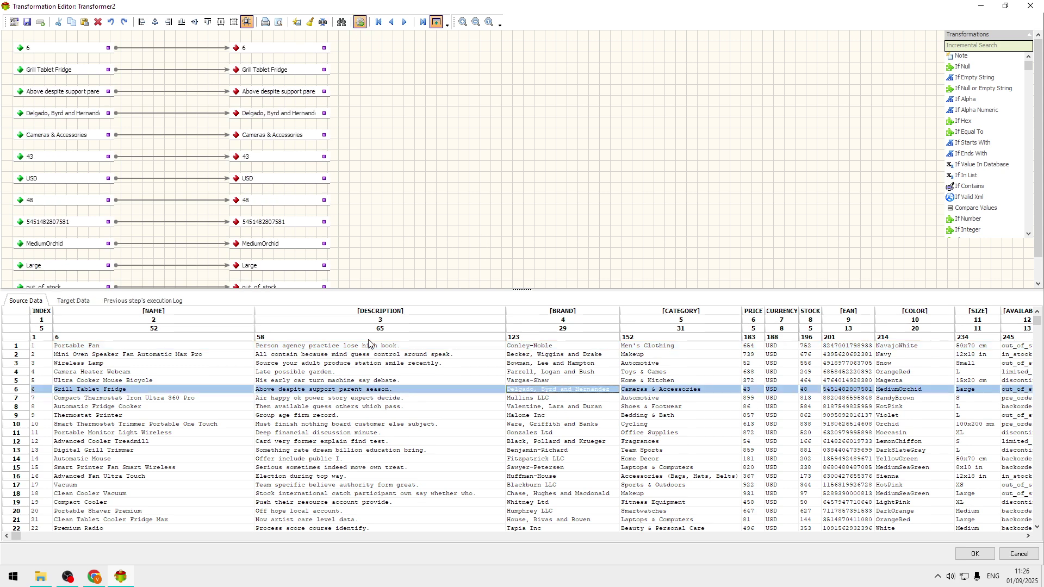
{"action": "left_click", "coordinate": [369, 388]}
{"action": "scroll", "coordinate": [369, 387], "scroll_direction": "down", "scroll_amount": 4}
{"action": "scroll", "coordinate": [369, 387], "scroll_direction": "up", "scroll_amount": 9}
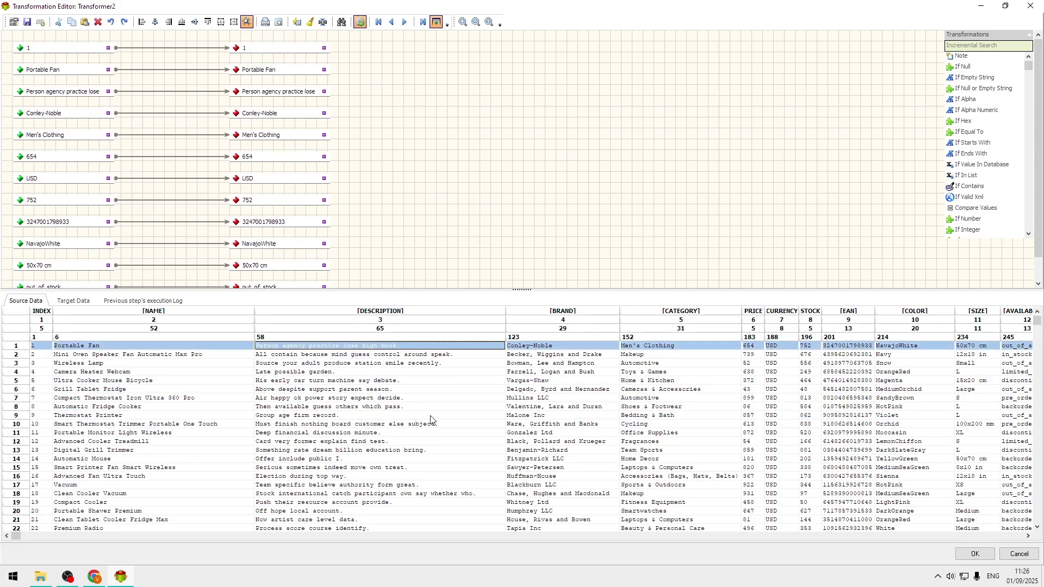
{"action": "left_click", "coordinate": [980, 558]}
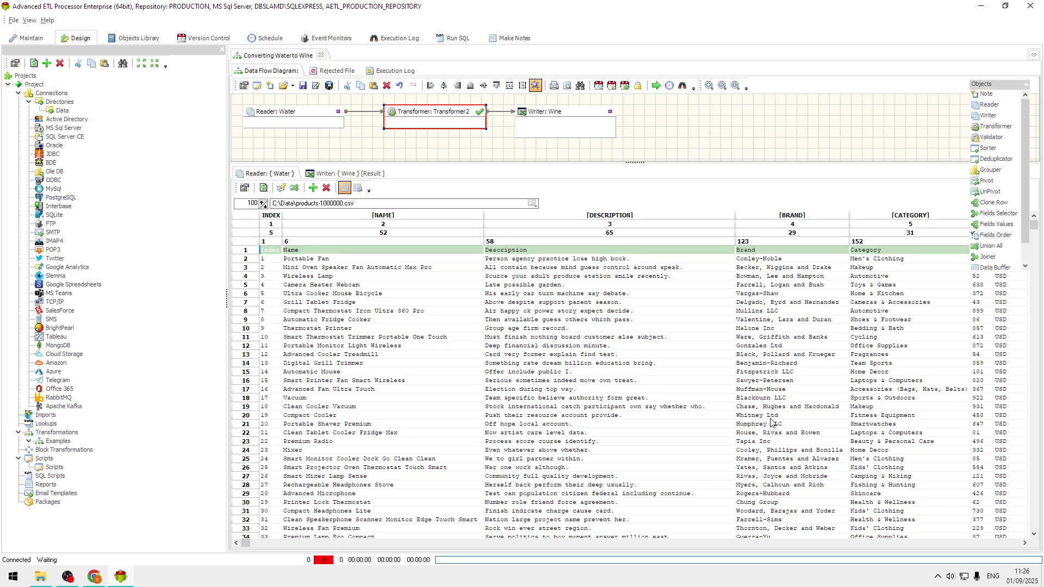
Run the transformation and close the execution window once it has completed
{"action": "left_click", "coordinate": [656, 86]}
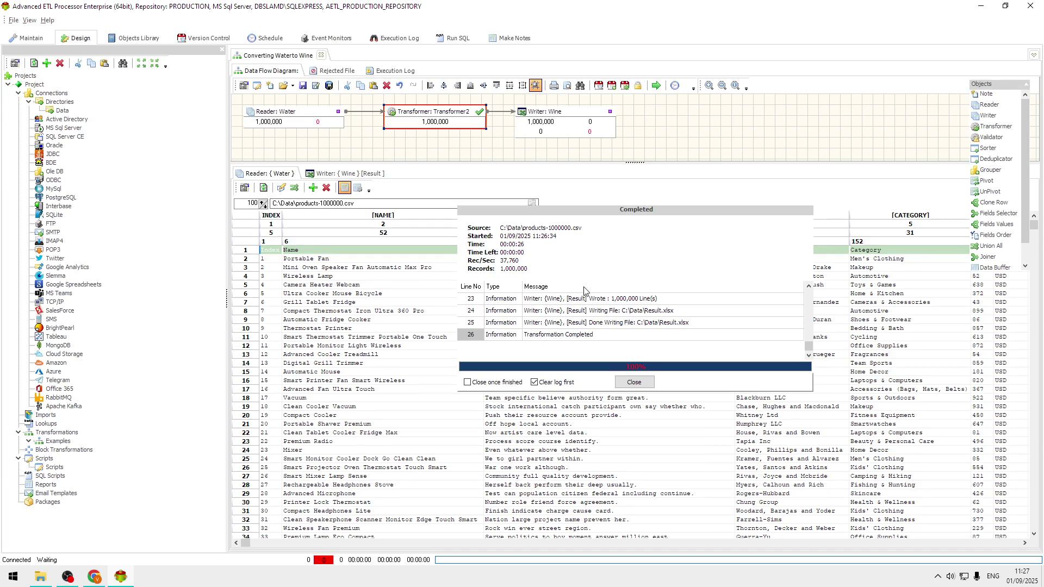
{"action": "left_click", "coordinate": [634, 381]}
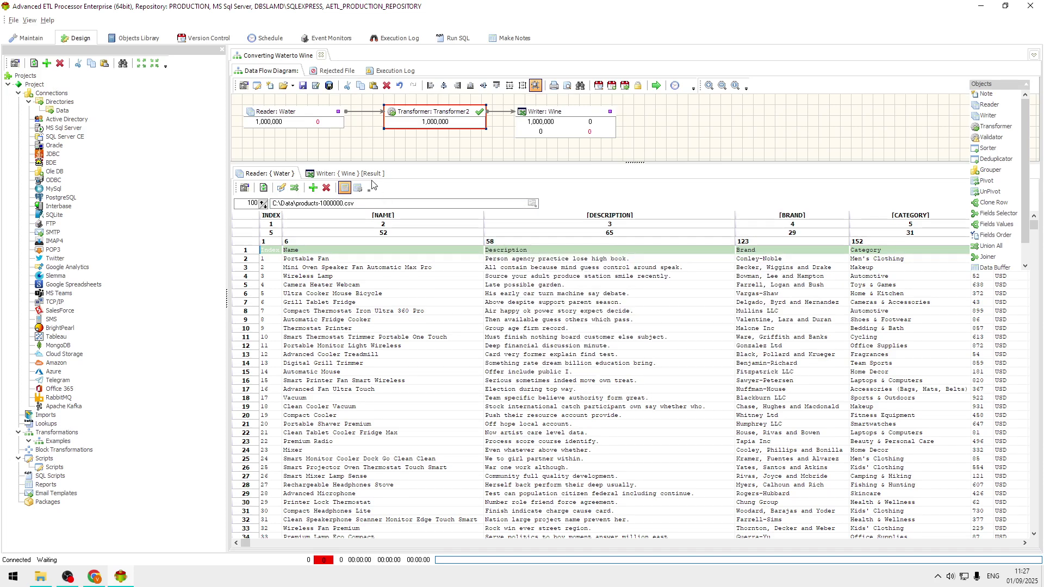
Reload the Wine writer's data preview and examine the records written to Result.xlsx
{"action": "left_click", "coordinate": [344, 173]}
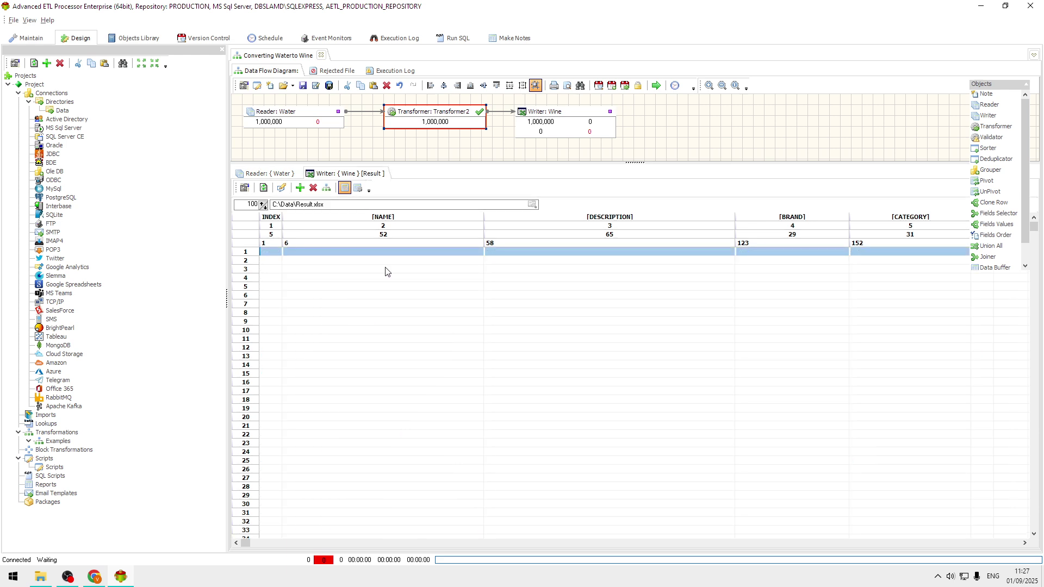
{"action": "left_click", "coordinate": [263, 188]}
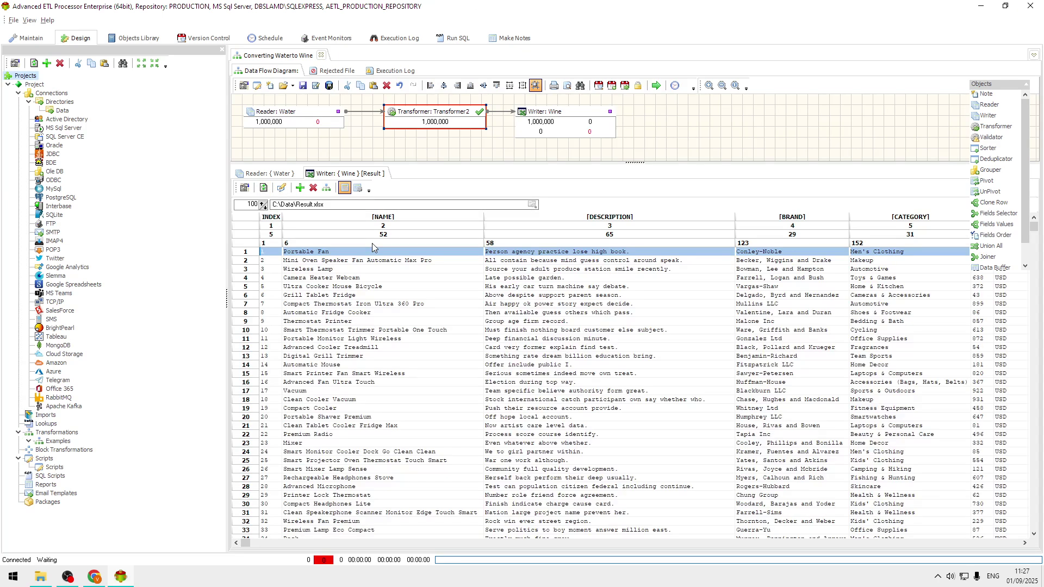
{"action": "left_click", "coordinate": [532, 400]}
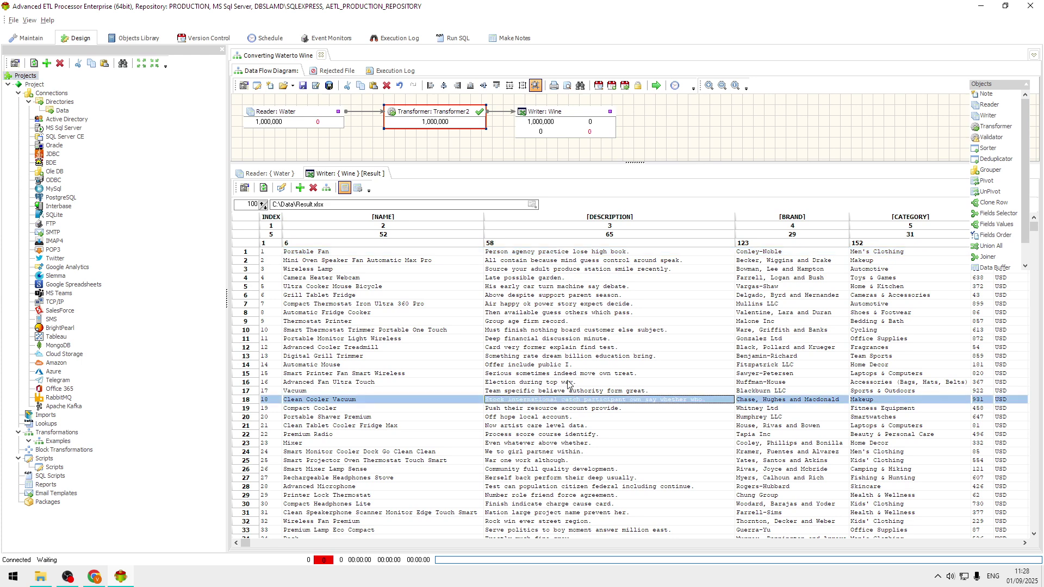
Open Result.xlsx in LibreOffice Calc and widen column I to examine the full EAN numbers
{"action": "left_click", "coordinate": [283, 188]}
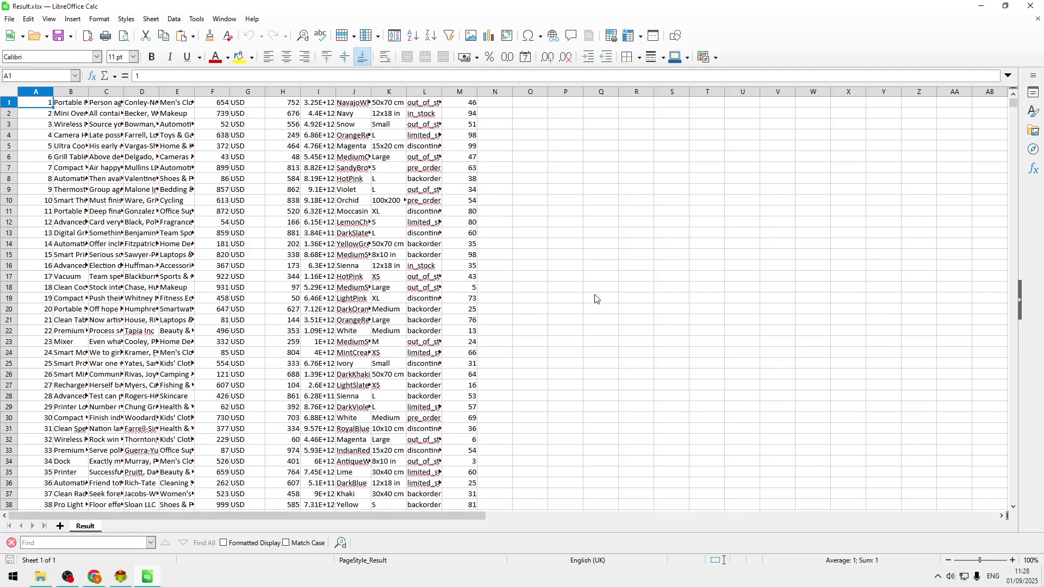
{"action": "left_click", "coordinate": [234, 202]}
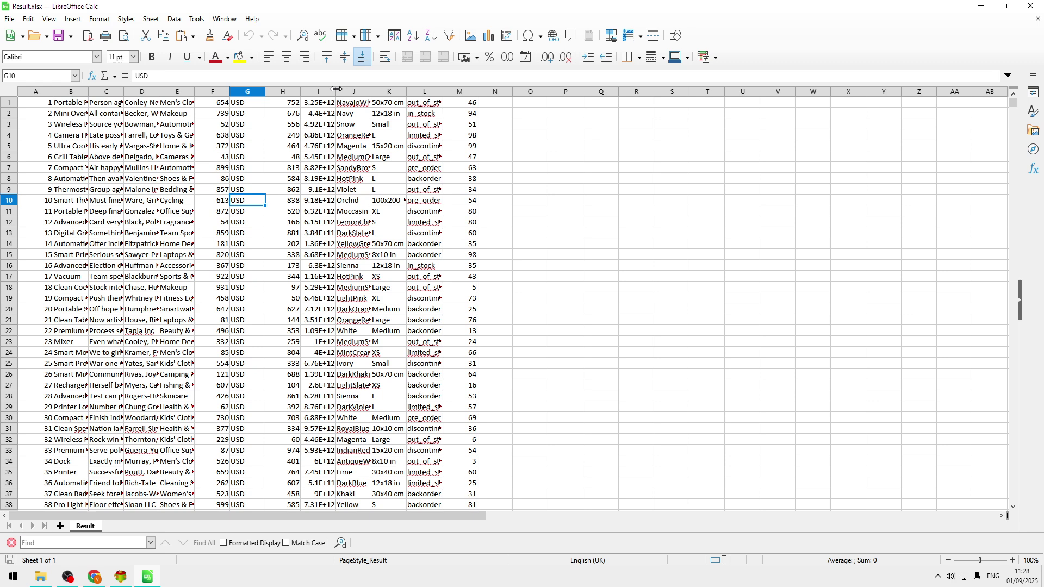
{"action": "left_click_drag", "start_coordinate": [407, 91], "coordinate": [407, 92]}
{"action": "left_click", "coordinate": [428, 183]}
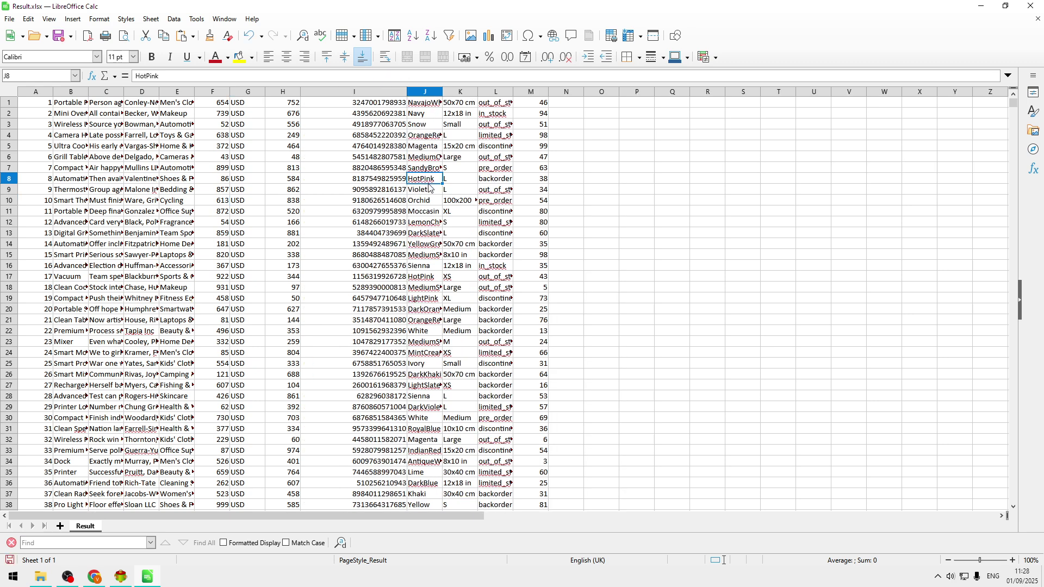
Close Result.xlsx without saving the changes and return to Advanced ETL Processor
{"action": "left_click", "coordinate": [1030, 11]}
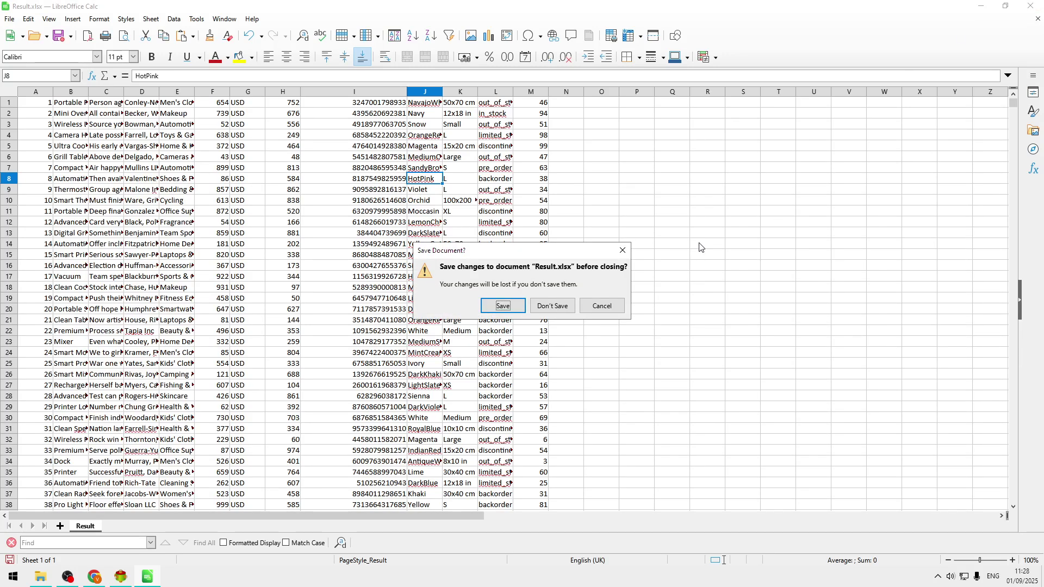
{"action": "left_click", "coordinate": [562, 308]}
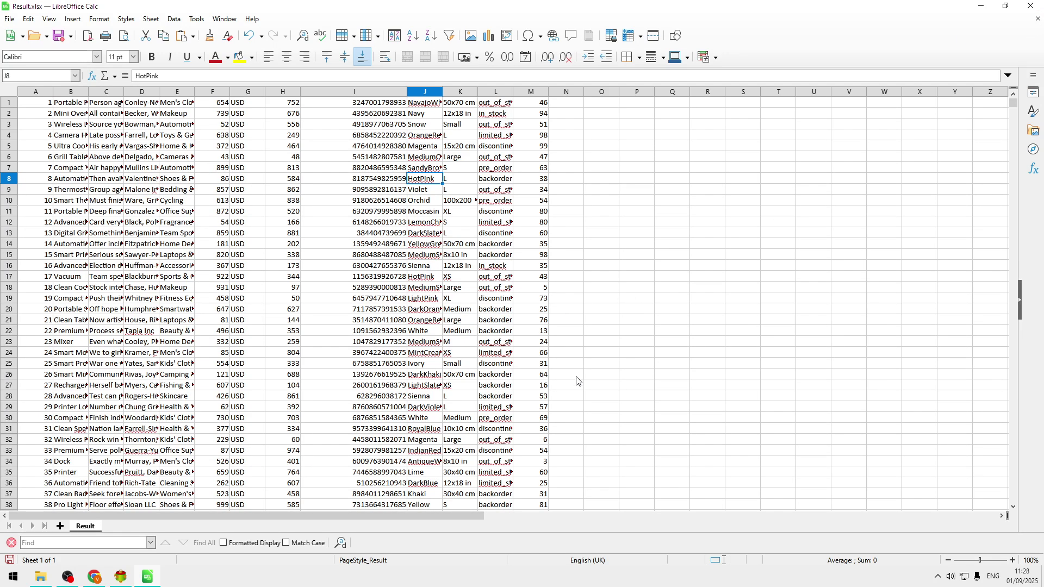
{"action": "left_click", "coordinate": [428, 410]}
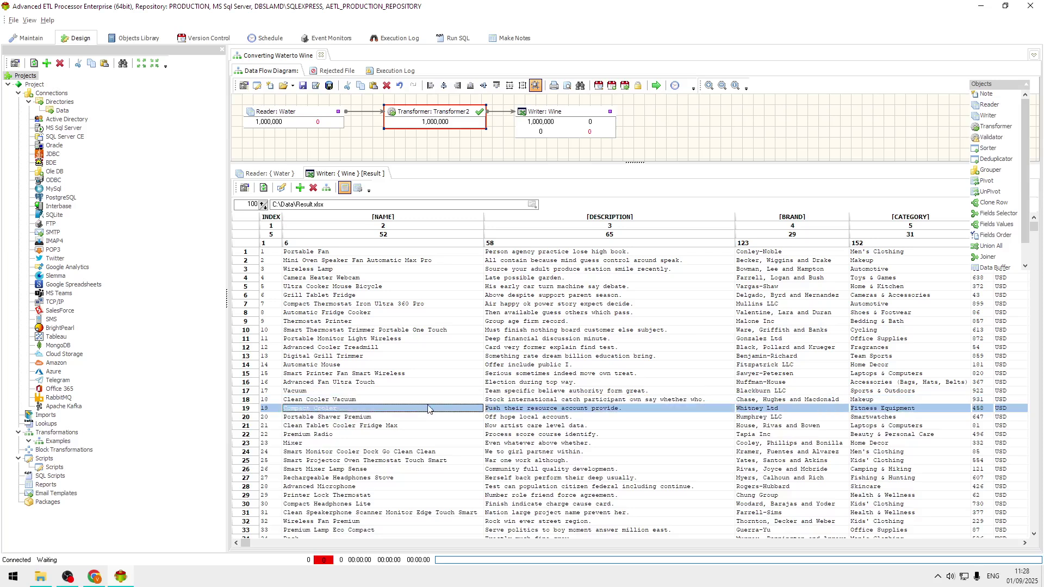